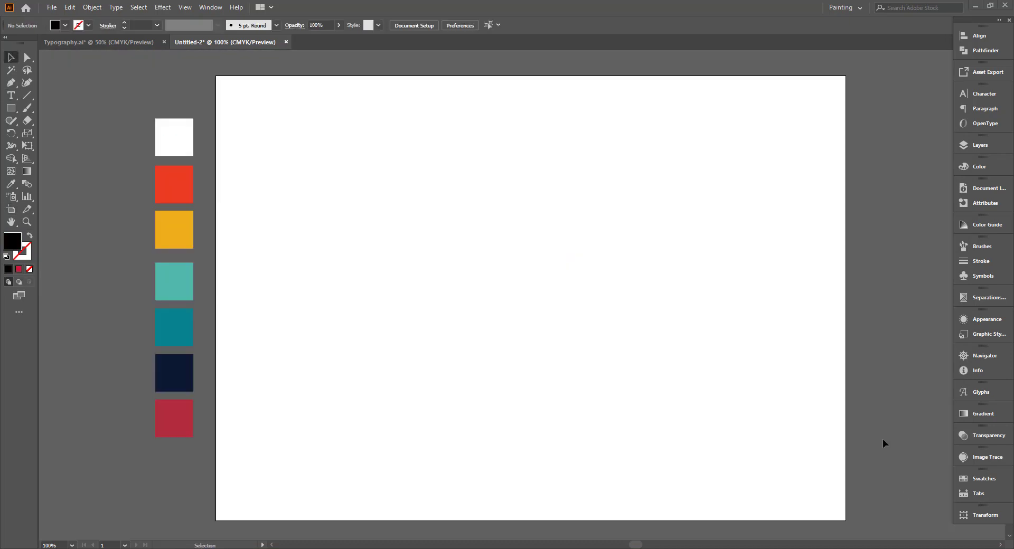
# Add the text "Eid Mubarak" in the middle of the artboard
pyautogui.click(13, 99)
pyautogui.click(475, 341)
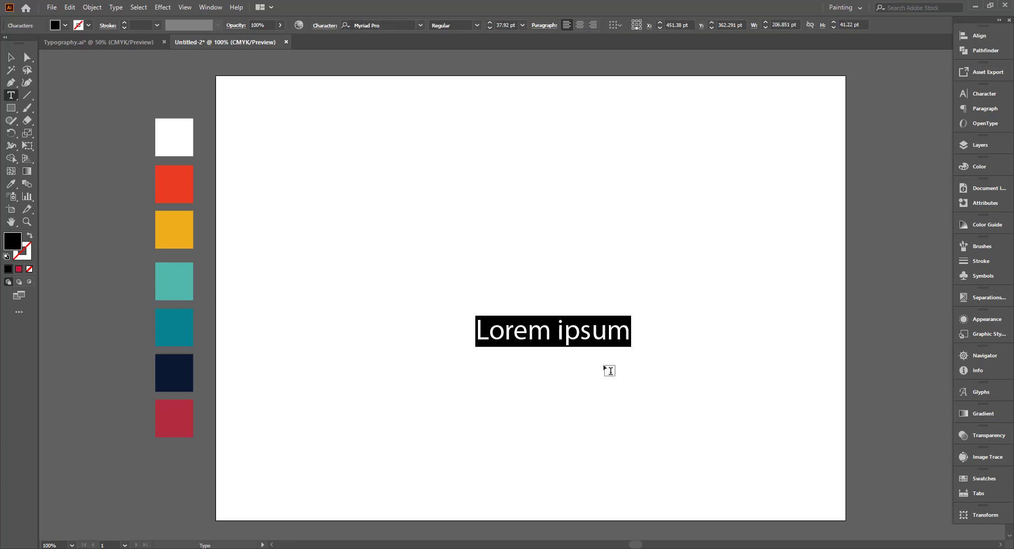
pyautogui.write('E')
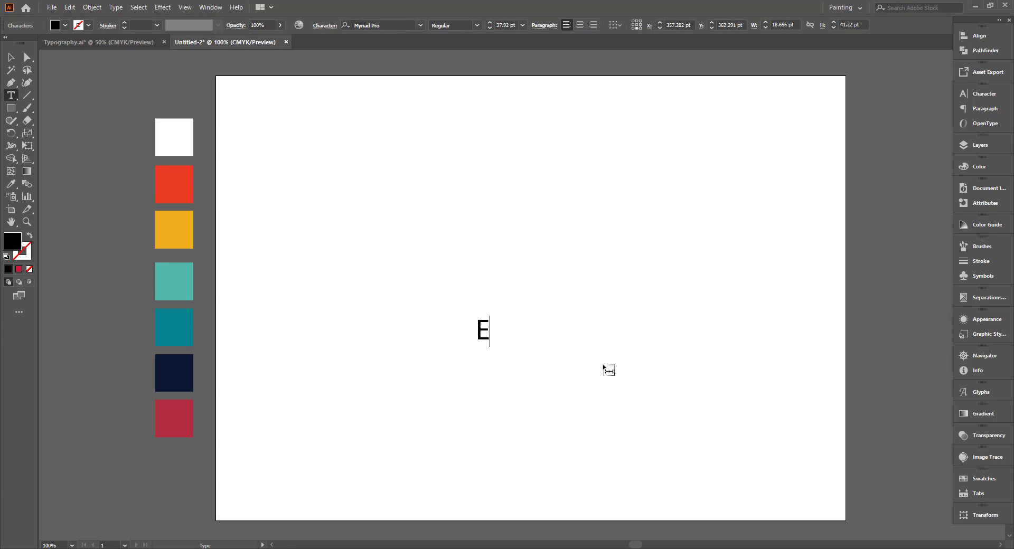
pyautogui.write('id Mu')
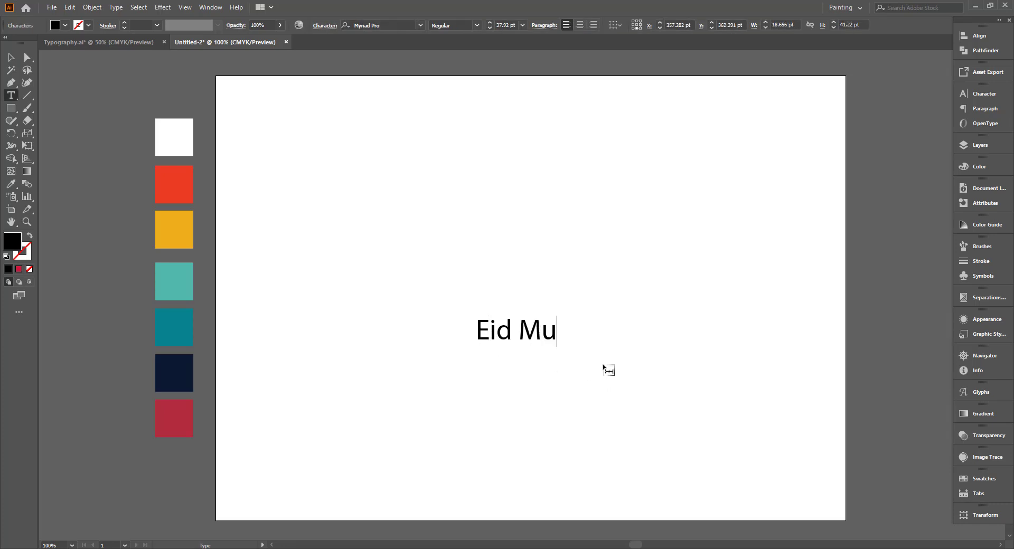
pyautogui.write('barak')
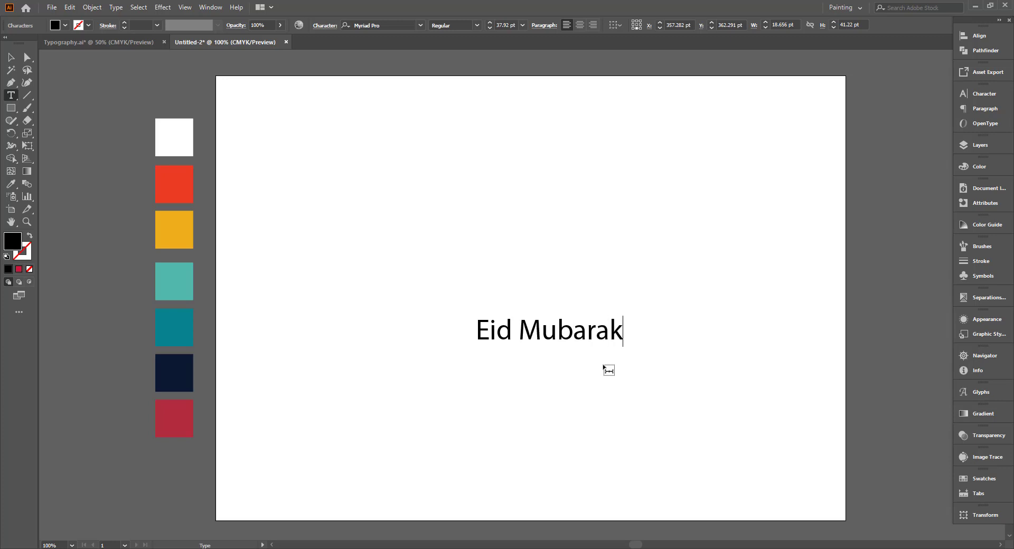
pyautogui.click(11, 57)
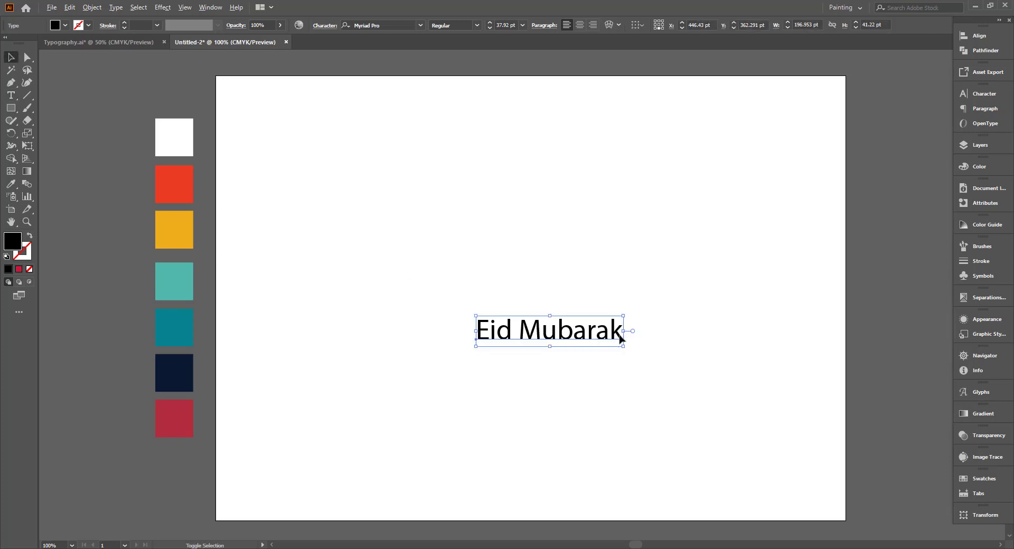
# Enlarge the Eid Mubarak text to about 64.5 pt and place it outside the artboard, beyond the color squares
pyautogui.moveTo(623, 341); pyautogui.dragTo(663, 349)
pyautogui.moveTo(535, 336); pyautogui.dragTo(141, 316)
pyautogui.scroll(-2, 510, 315)
pyautogui.click(106, 246)
# Draw a rectangle of about 836 × 595 pt over the artboard and fill it with the red radial gradient
pyautogui.click(11, 108)
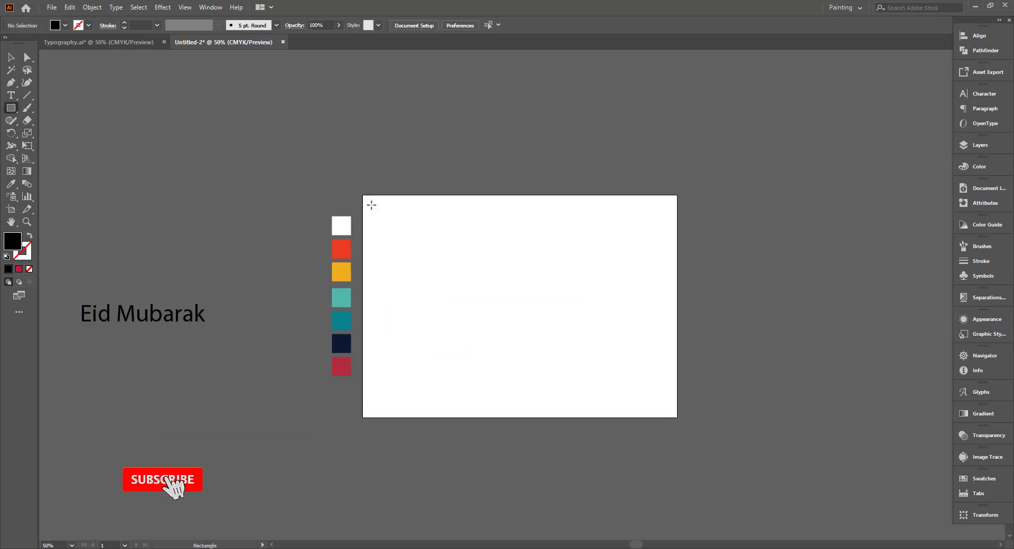
pyautogui.moveTo(364, 196); pyautogui.dragTo(677, 417)
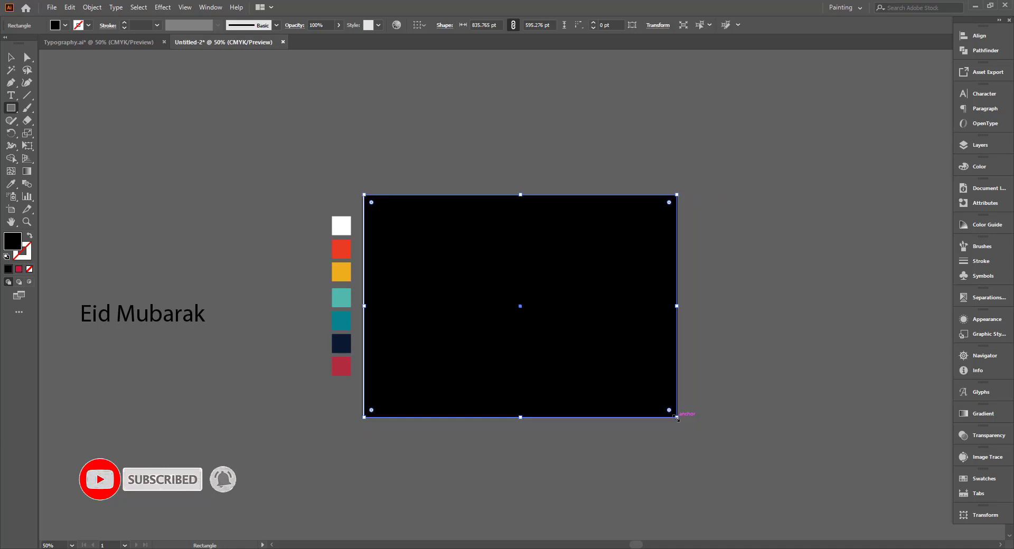
pyautogui.click(983, 413)
pyautogui.click(842, 432)
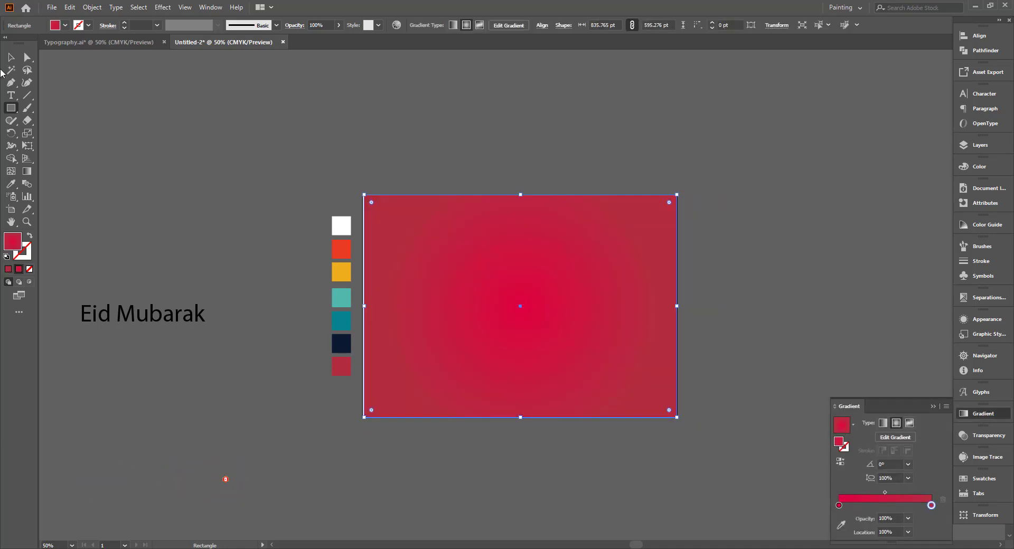
# Place the Eid Mubarak text at the center of the gradient rectangle and bring it to the front
pyautogui.press('v')
pyautogui.click(168, 319)
pyautogui.moveTo(168, 319); pyautogui.dragTo(541, 308)
pyautogui.scroll(1, 592, 301)
pyautogui.hotkey('ctrl', 'shift', ']')
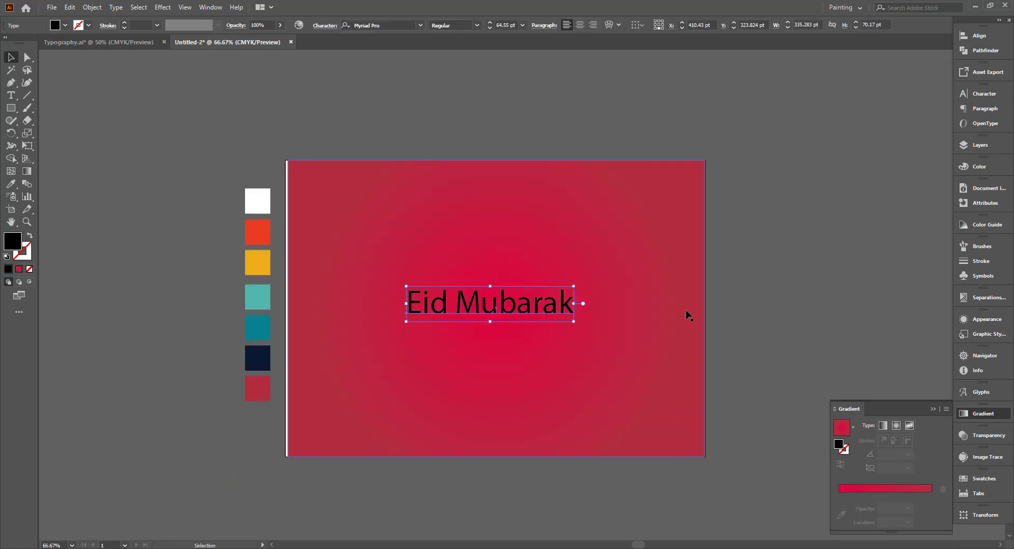
# Try to recolor the Eid Mubarak text with the crimson color square
pyautogui.click(10, 185)
pyautogui.click(255, 389)
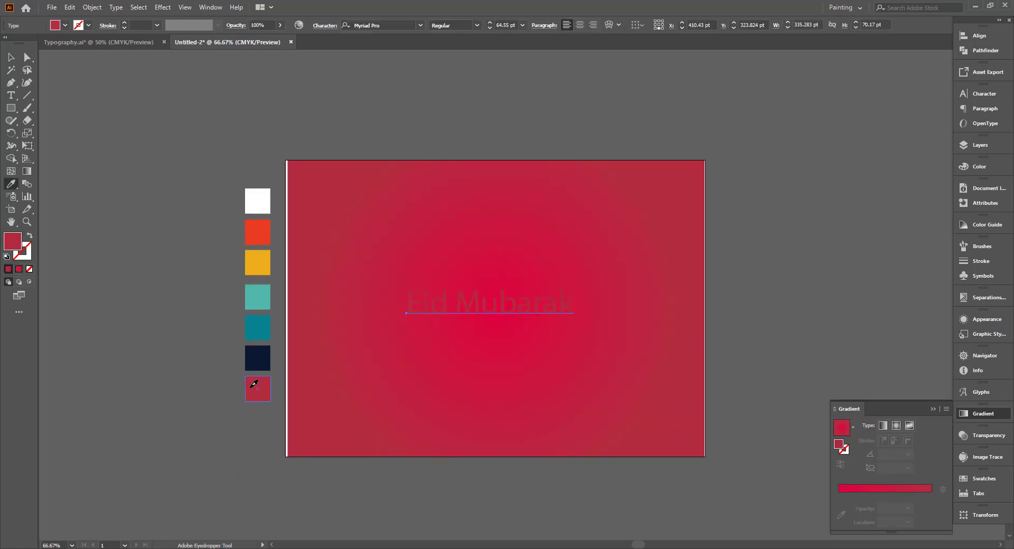
pyautogui.hotkey('ctrl', 'z')
pyautogui.press('v')
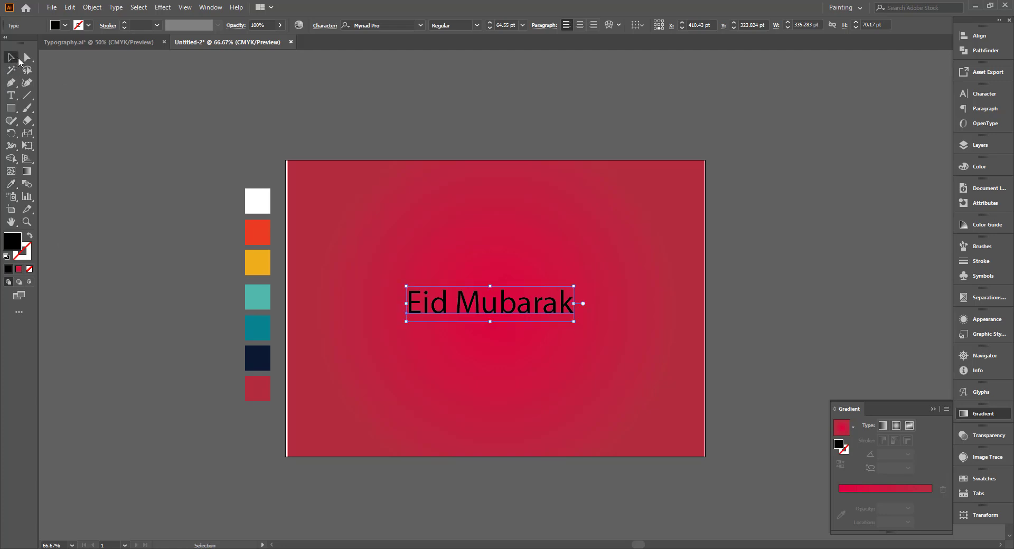
# Fit the artboard to the bounds of the gradient background rectangle
pyautogui.click(512, 188)
pyautogui.scroll(1, 512, 188)
pyautogui.click(493, 206)
pyautogui.hotkey('shift', 'o')
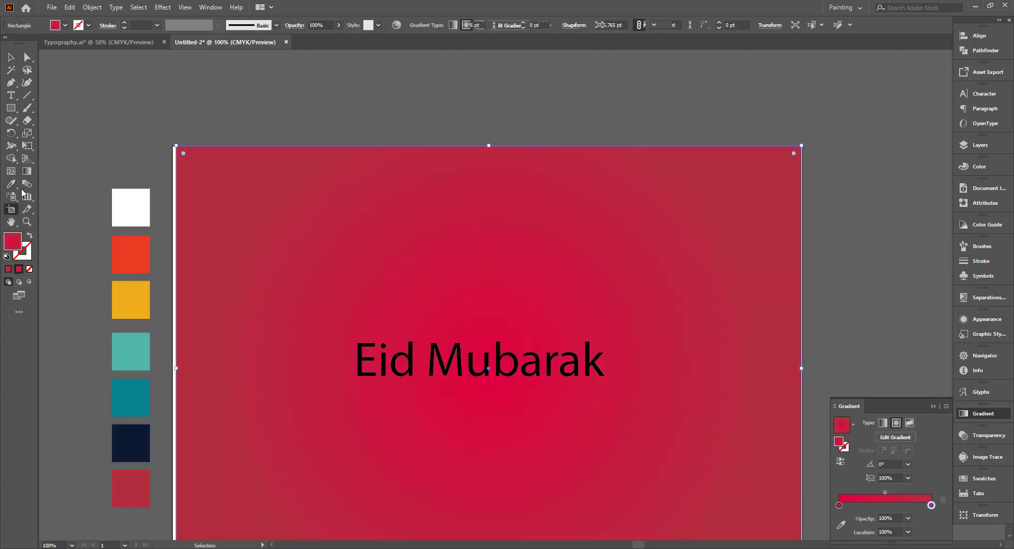
pyautogui.click(100, 25)
pyautogui.click(66, 57)
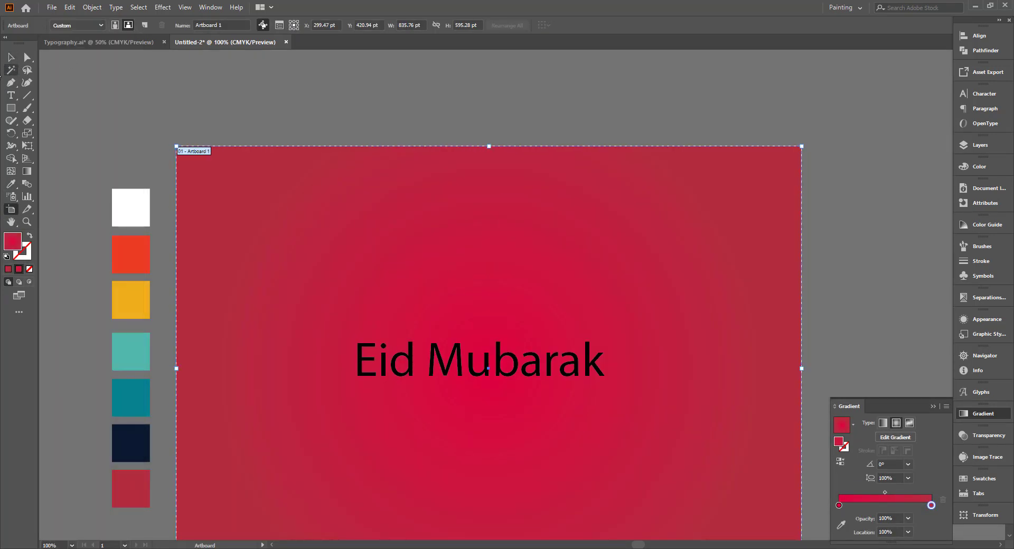
pyautogui.click(10, 58)
pyautogui.scroll(-1, 518, 400)
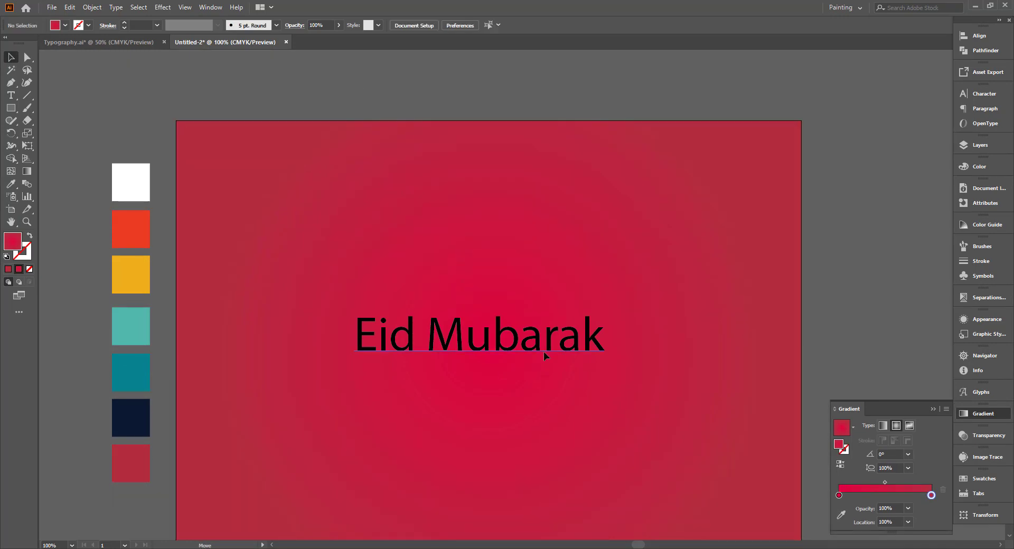
# Shift the Eid Mubarak text slightly down and color it with the white color square
pyautogui.moveTo(543, 352); pyautogui.dragTo(545, 367)
pyautogui.click(11, 184)
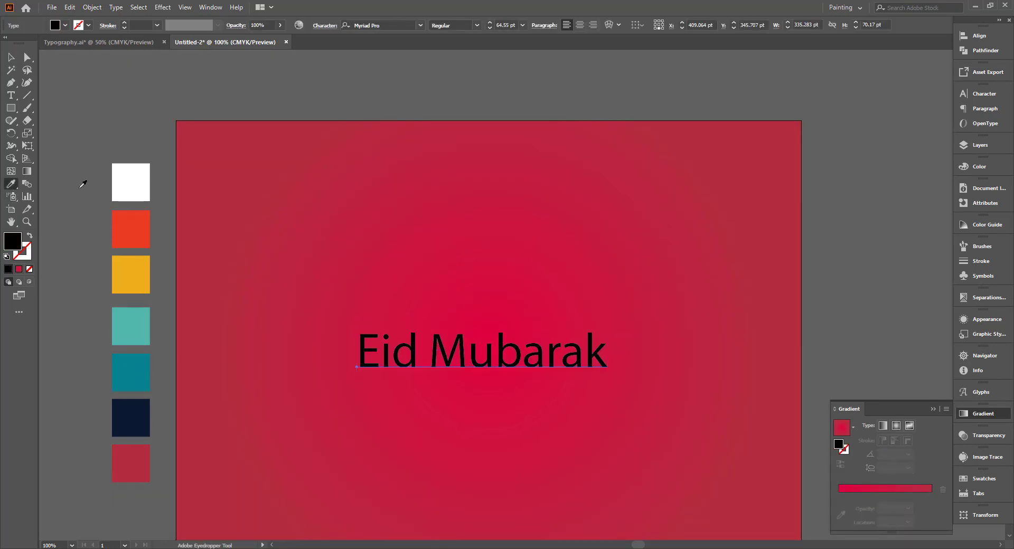
pyautogui.click(128, 180)
pyautogui.scroll(-2, 464, 340)
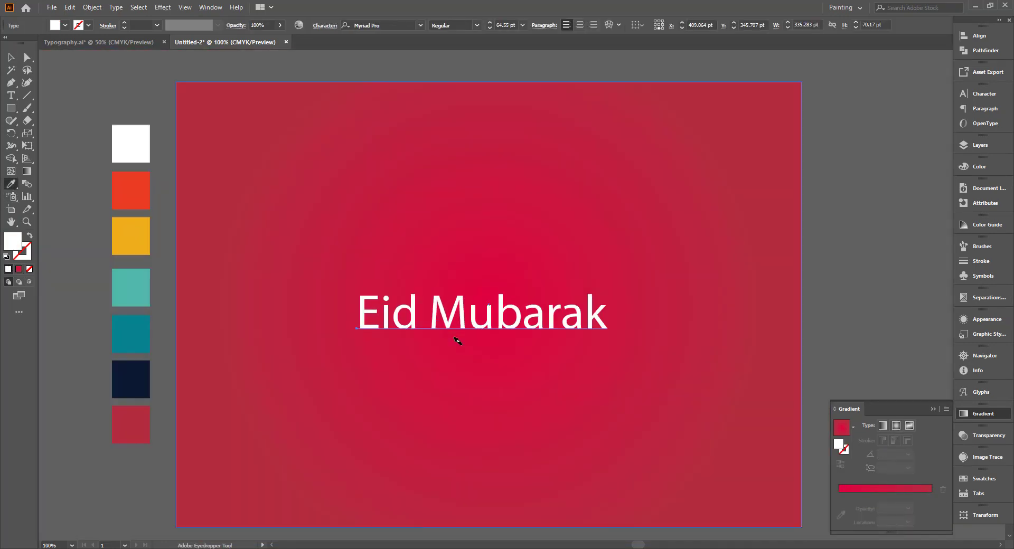
pyautogui.click(10, 57)
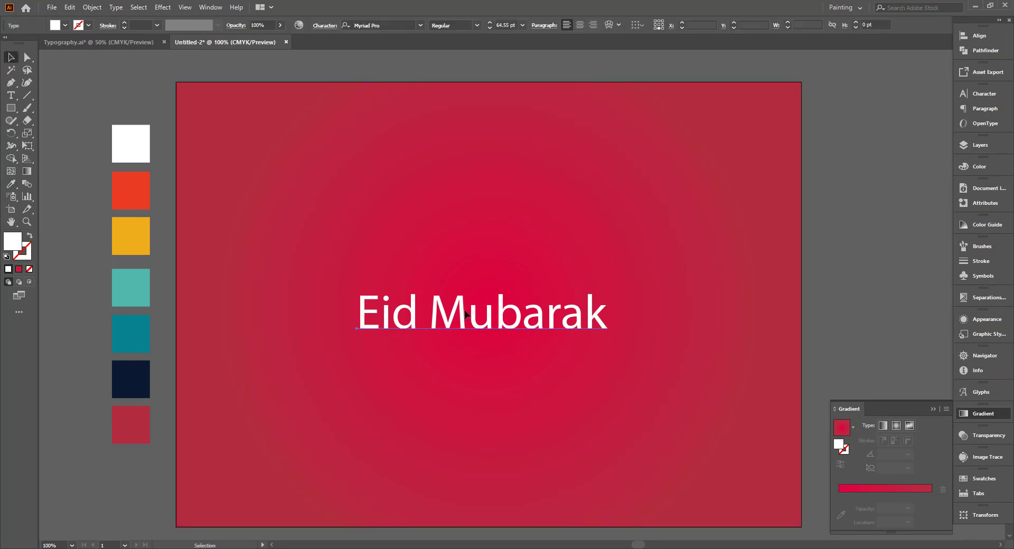
# Change the text's font to Alliance Personal Use and enlarge it to about 80 pt
pyautogui.click(421, 26)
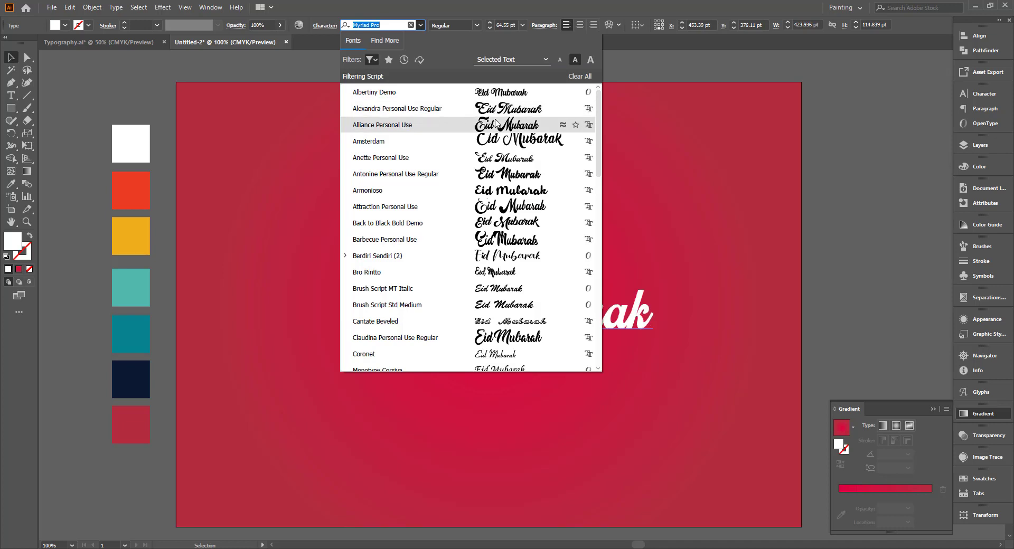
pyautogui.click(496, 123)
pyautogui.click(575, 213)
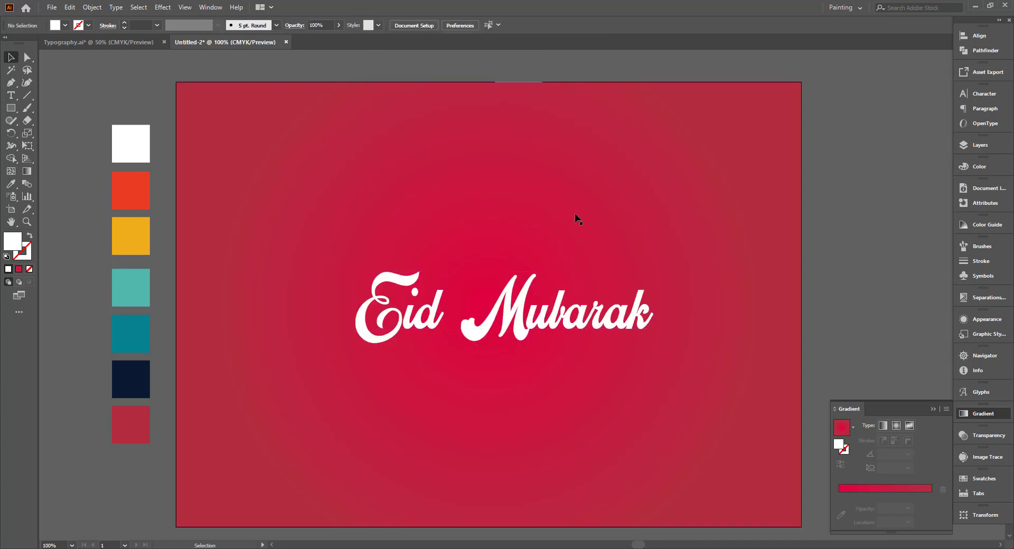
pyautogui.moveTo(603, 335); pyautogui.dragTo(681, 326)
pyautogui.click(905, 332)
# Select the Eid Mubarak text and remove its fill color
pyautogui.scroll(1, 476, 387)
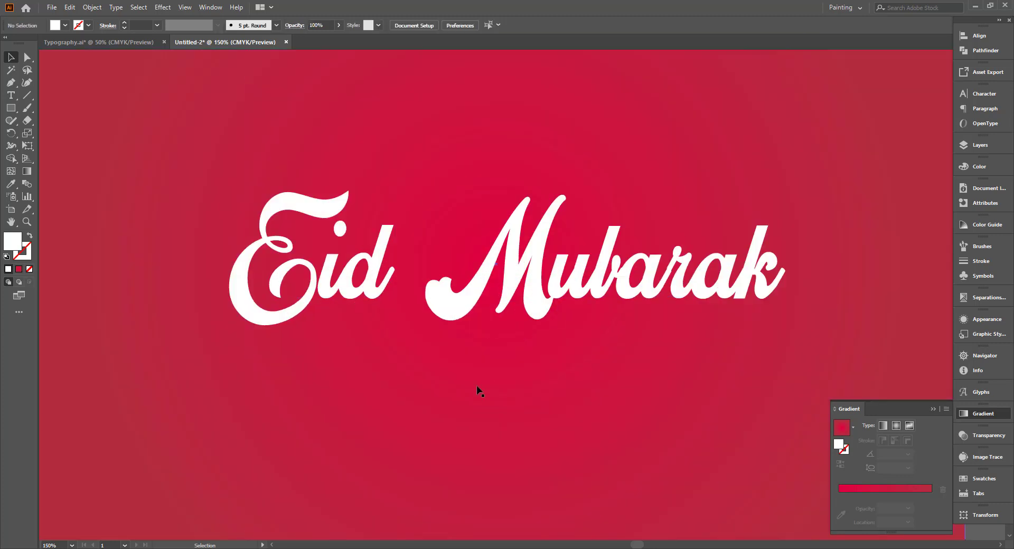
pyautogui.moveTo(476, 386); pyautogui.dragTo(533, 390)
pyautogui.scroll(-1, 541, 408)
pyautogui.click(517, 330)
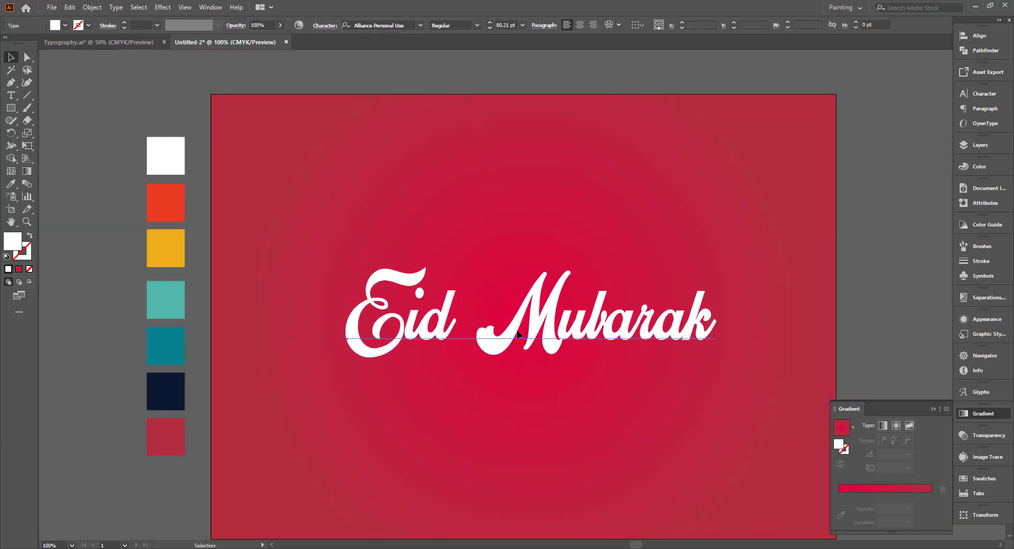
pyautogui.moveTo(851, 300); pyautogui.dragTo(830, 285)
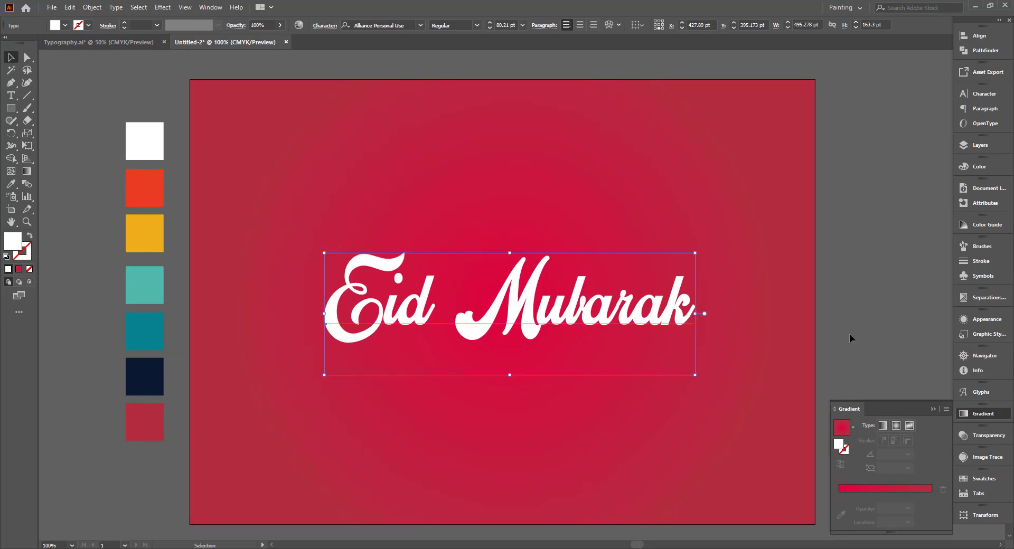
pyautogui.click(933, 409)
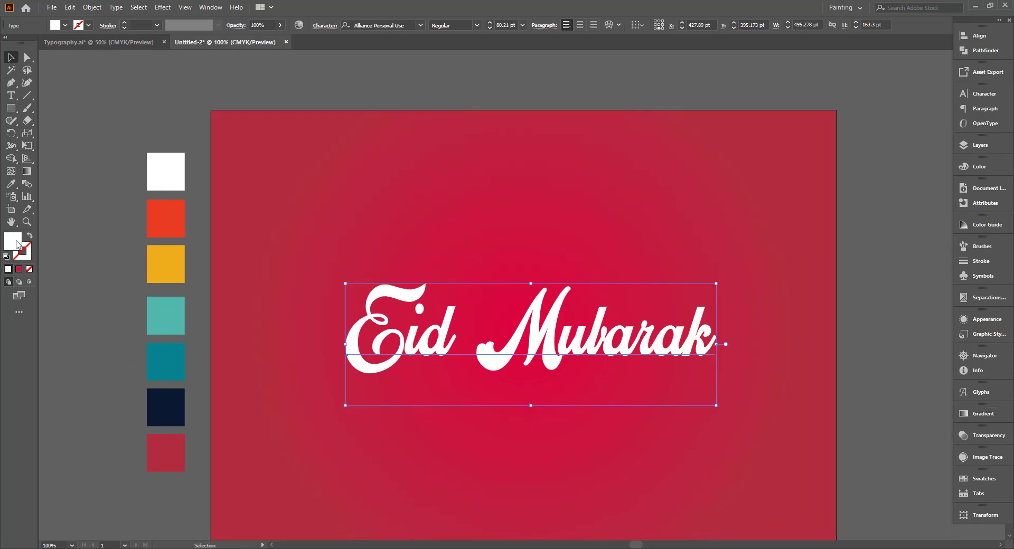
pyautogui.click(29, 270)
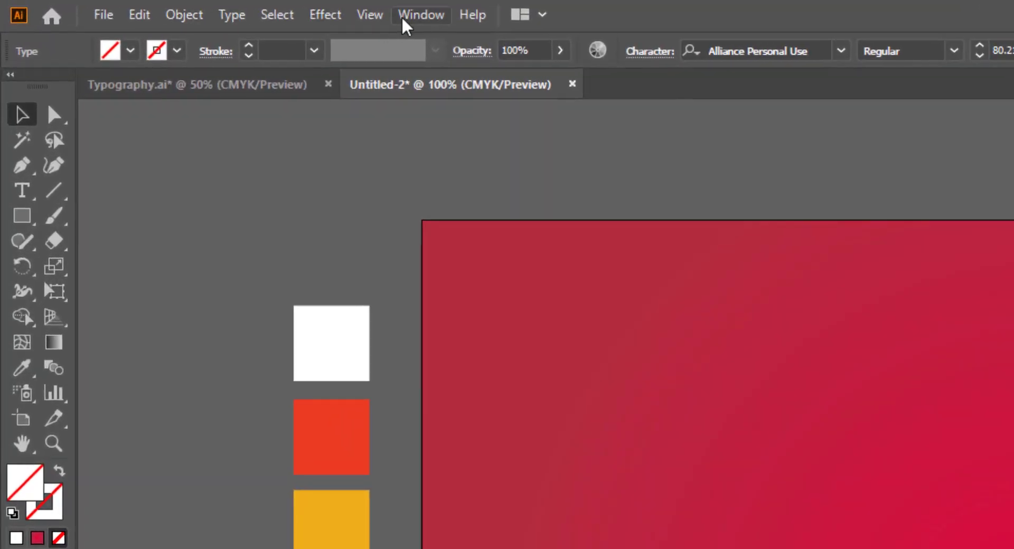
# Add a new appearance fill to the text and color it with the white color square
pyautogui.click(210, 7)
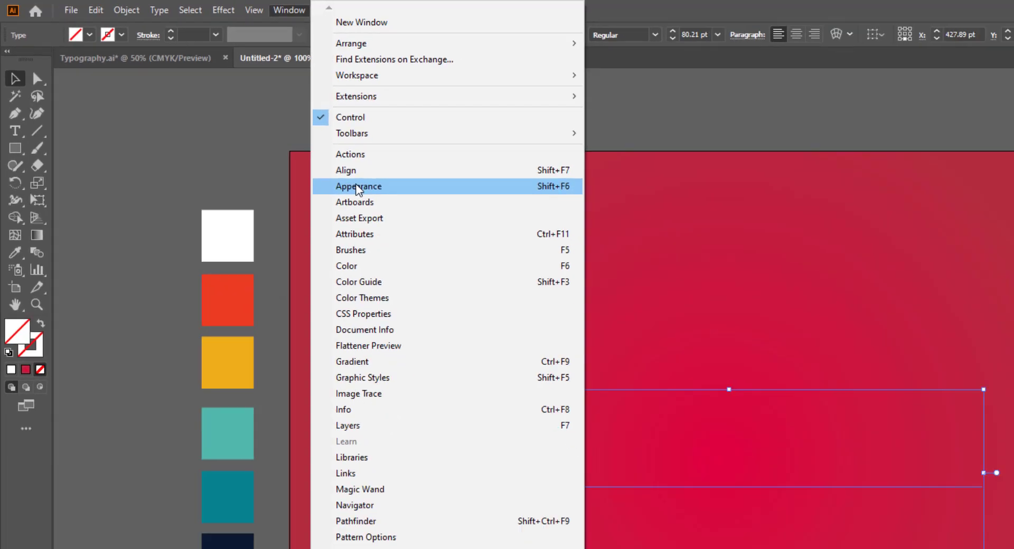
pyautogui.click(559, 272)
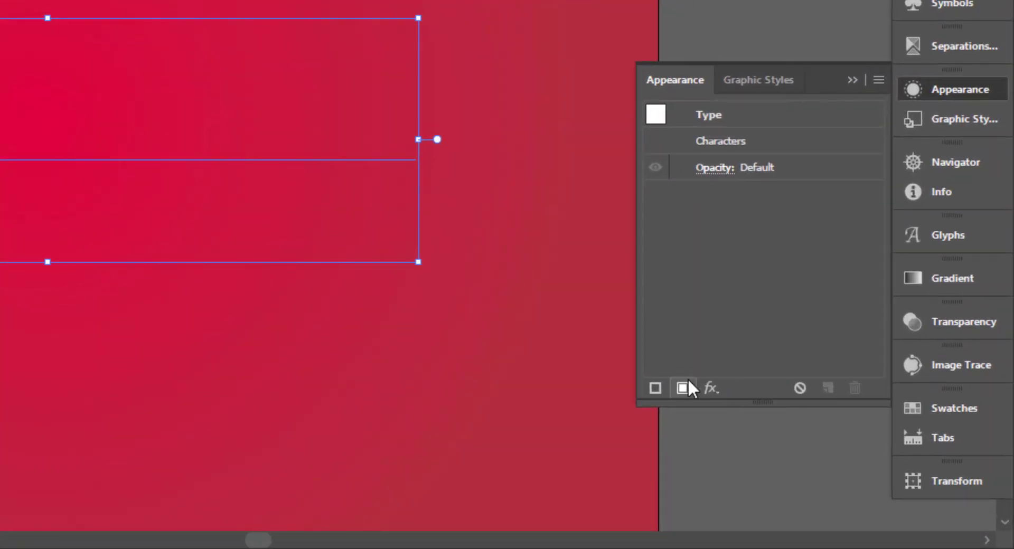
pyautogui.click(682, 388)
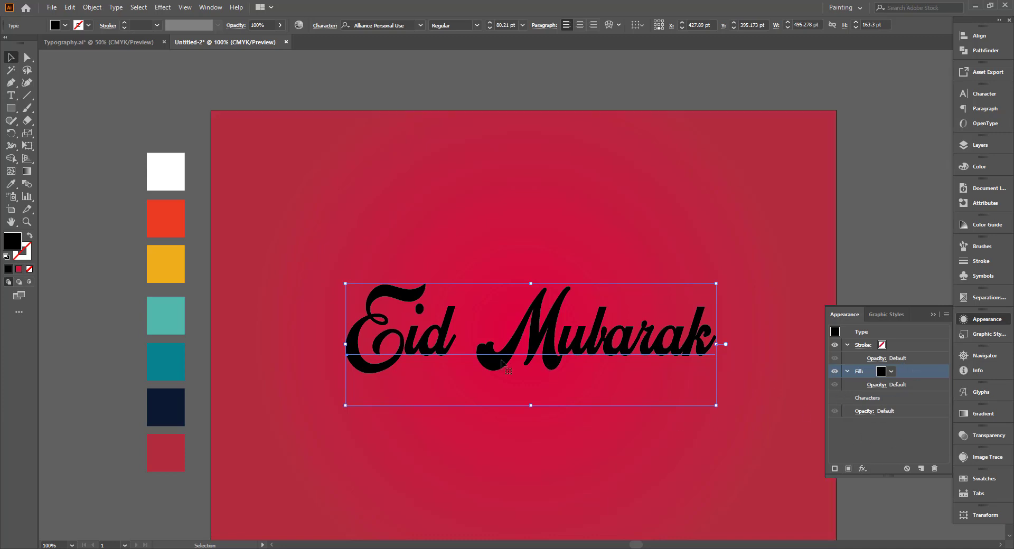
pyautogui.click(11, 184)
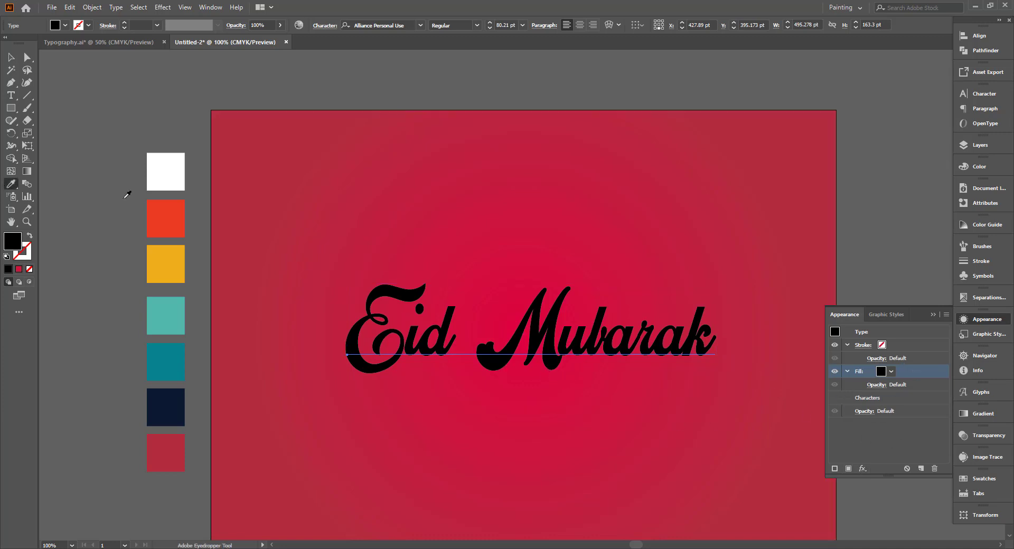
pyautogui.click(176, 170)
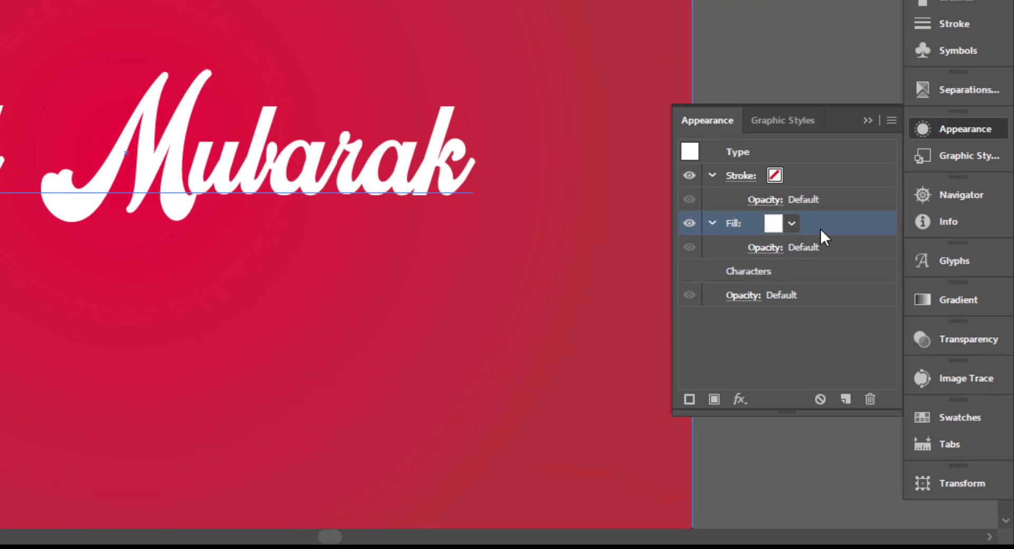
# Duplicate the text's white appearance fill and color the lower fill with the orange-red color square
pyautogui.moveTo(819, 229); pyautogui.dragTo(844, 400)
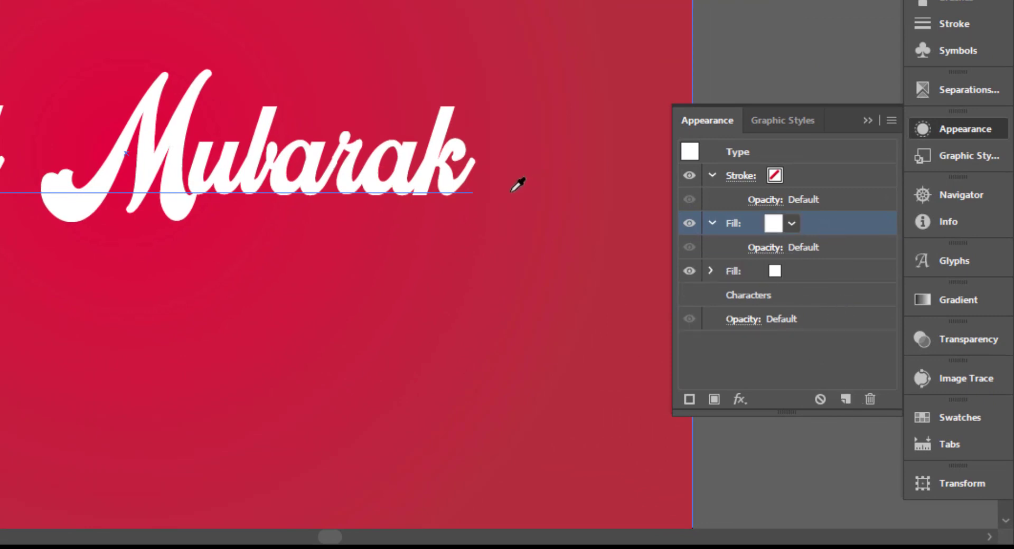
pyautogui.click(791, 271)
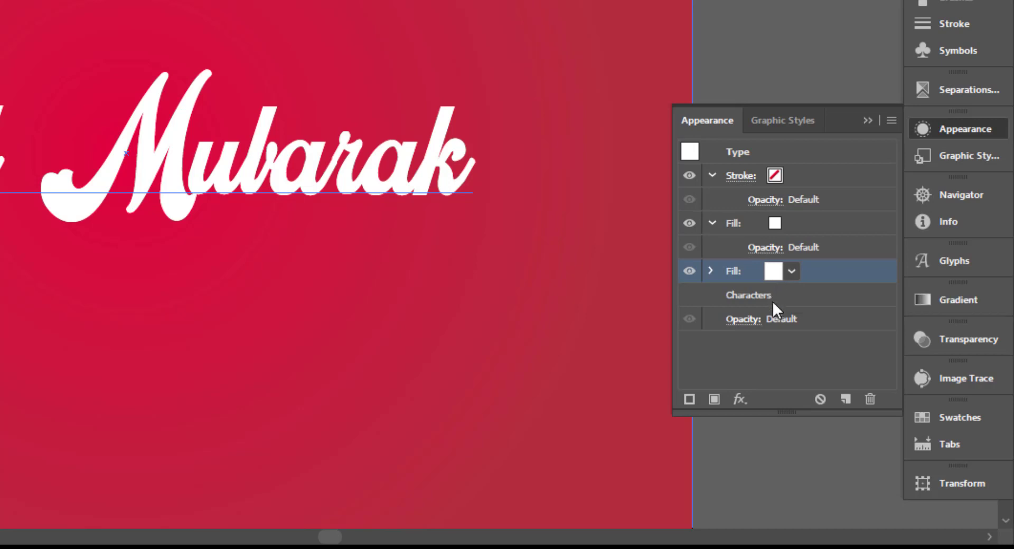
pyautogui.click(737, 397)
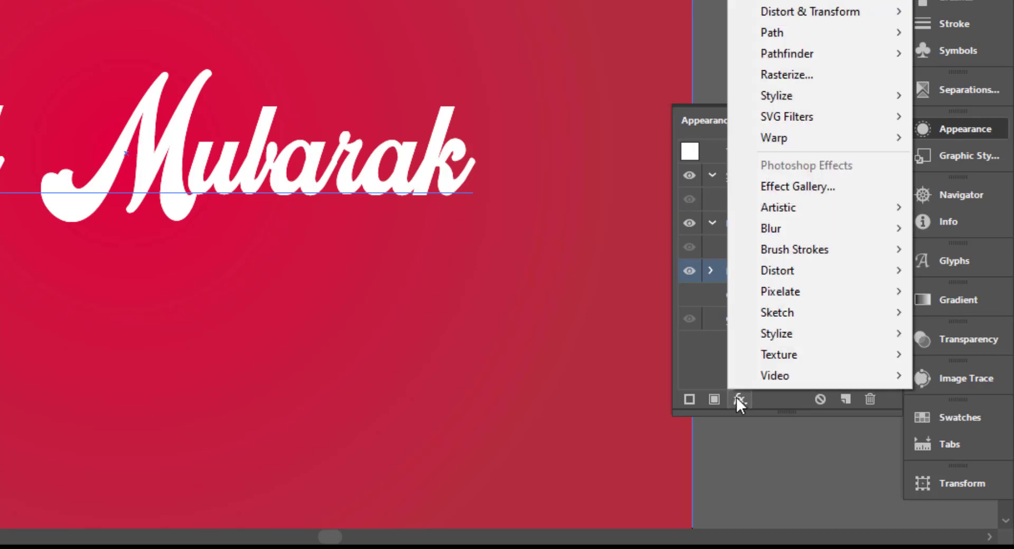
pyautogui.click(711, 271)
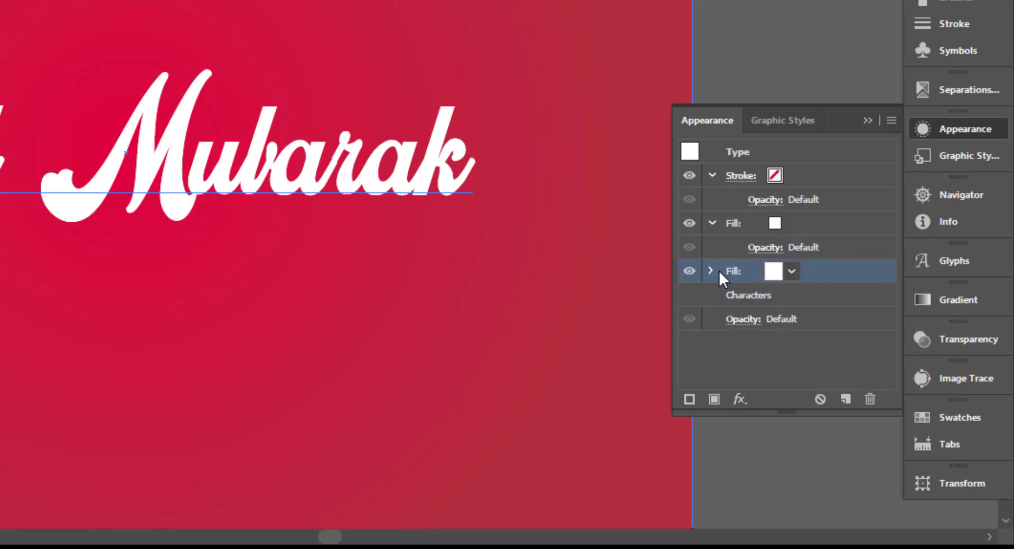
pyautogui.click(775, 275)
pyautogui.click(774, 274)
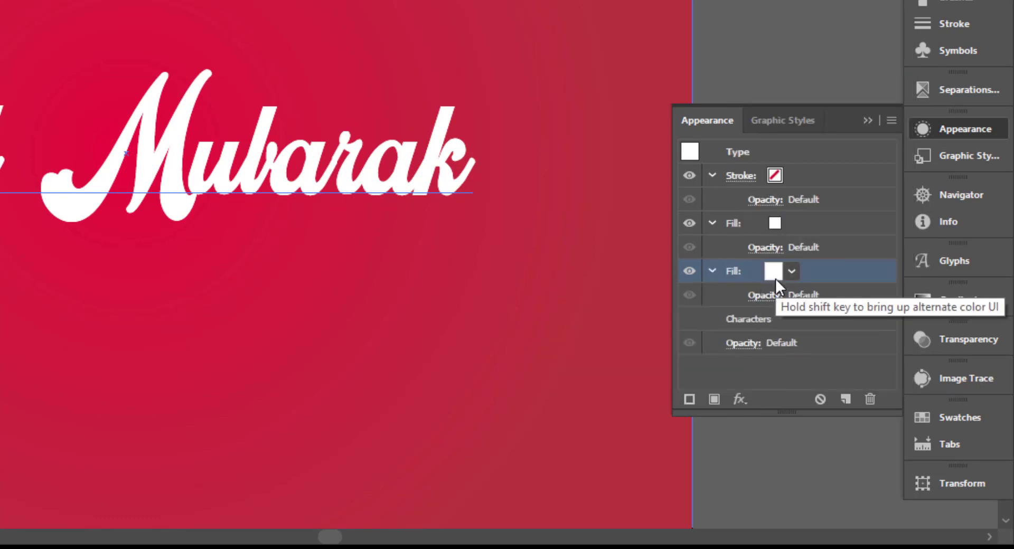
pyautogui.press('i')
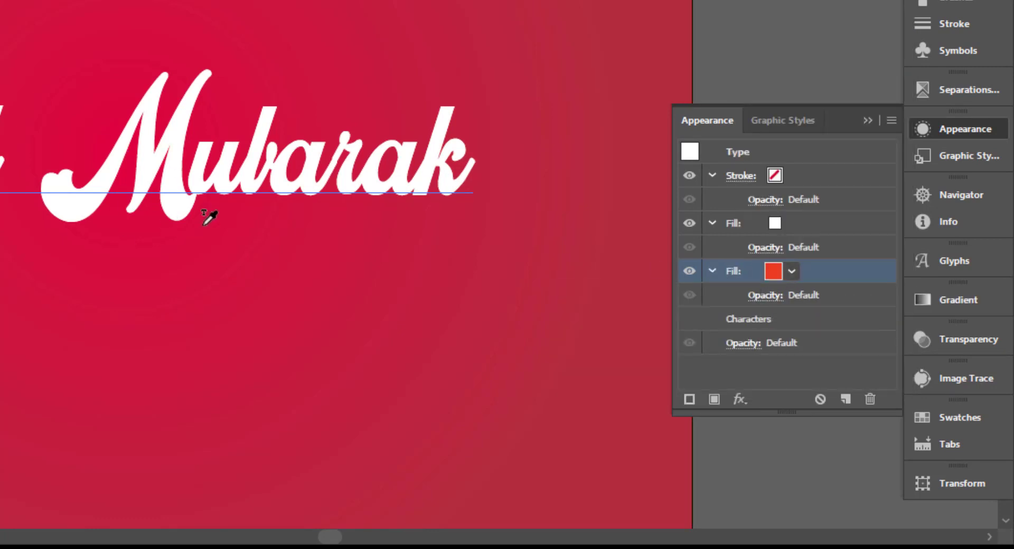
# Add a Transform effect to the text's orange-red fill, moving it 1 pt horizontally and 1 pt vertically
pyautogui.click(739, 399)
pyautogui.moveTo(816, 15)
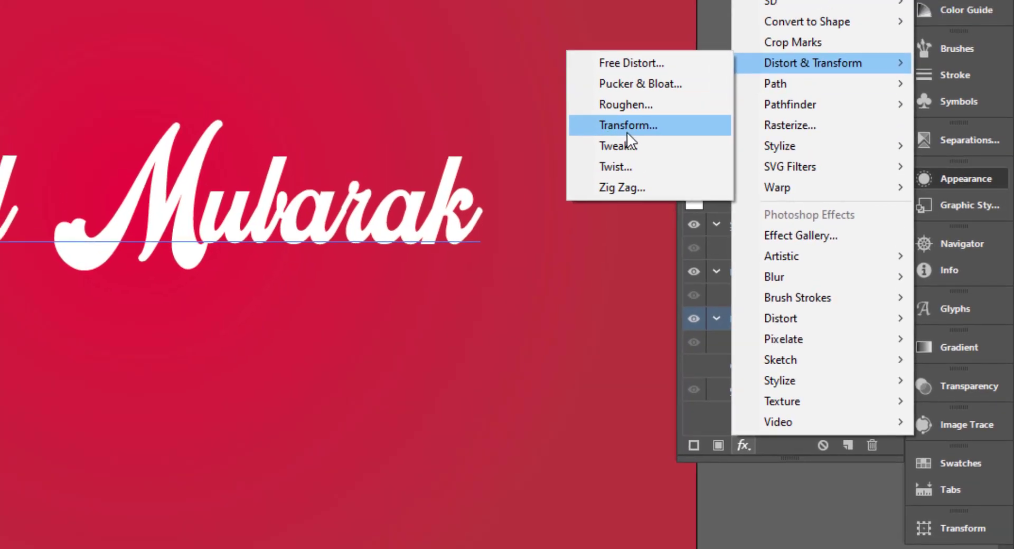
pyautogui.click(647, 79)
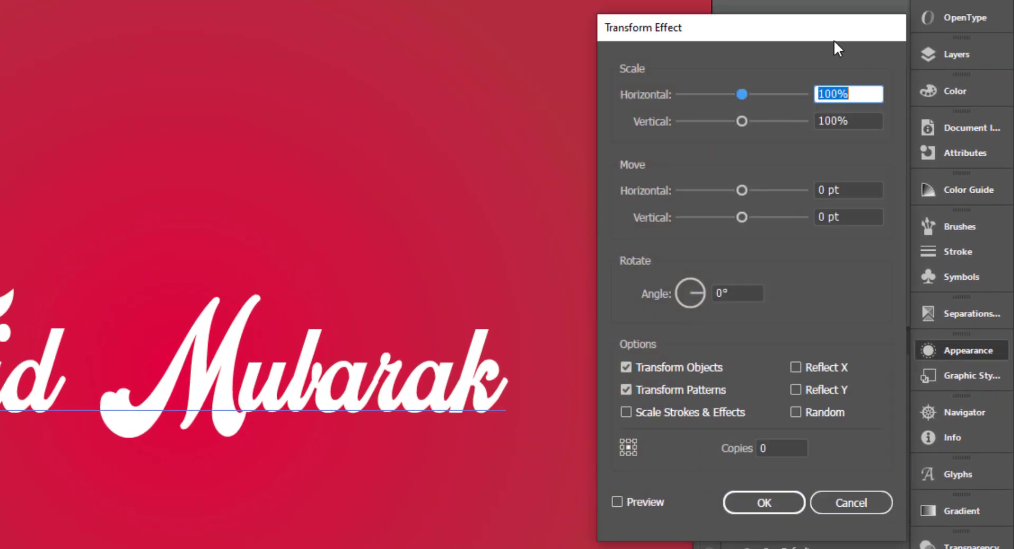
pyautogui.moveTo(822, 27); pyautogui.dragTo(758, 22)
pyautogui.click(793, 184)
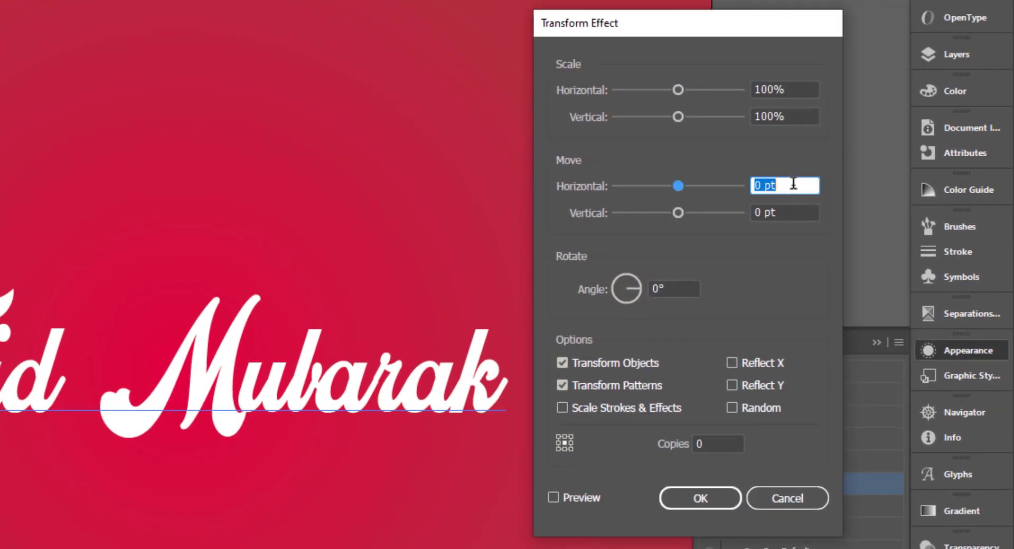
pyautogui.write('1')
pyautogui.press('Tab')
pyautogui.write('1')
pyautogui.press('Tab')
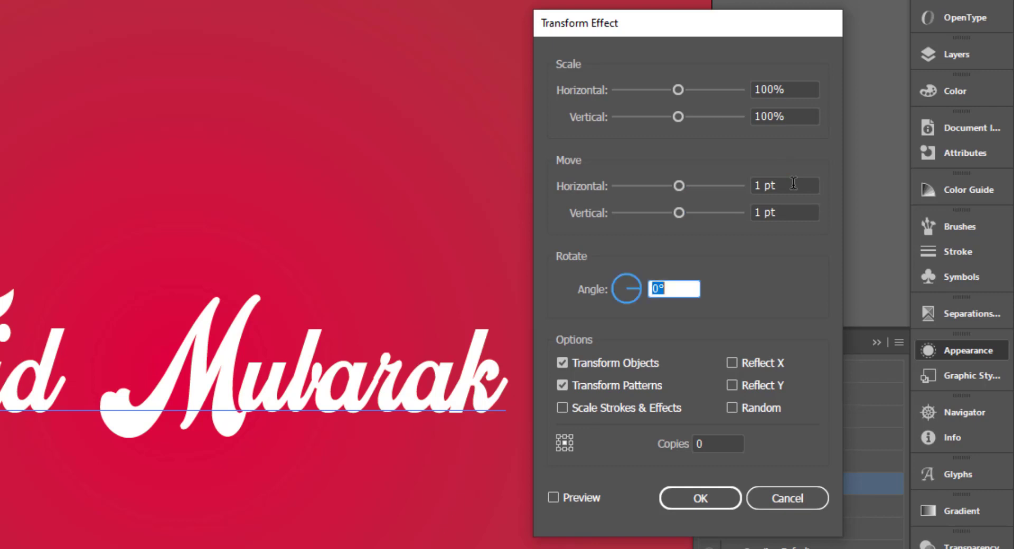
# Enable Scale Strokes & Effects and the preview, set the Transform effect to 5 copies, and apply it
pyautogui.click(594, 408)
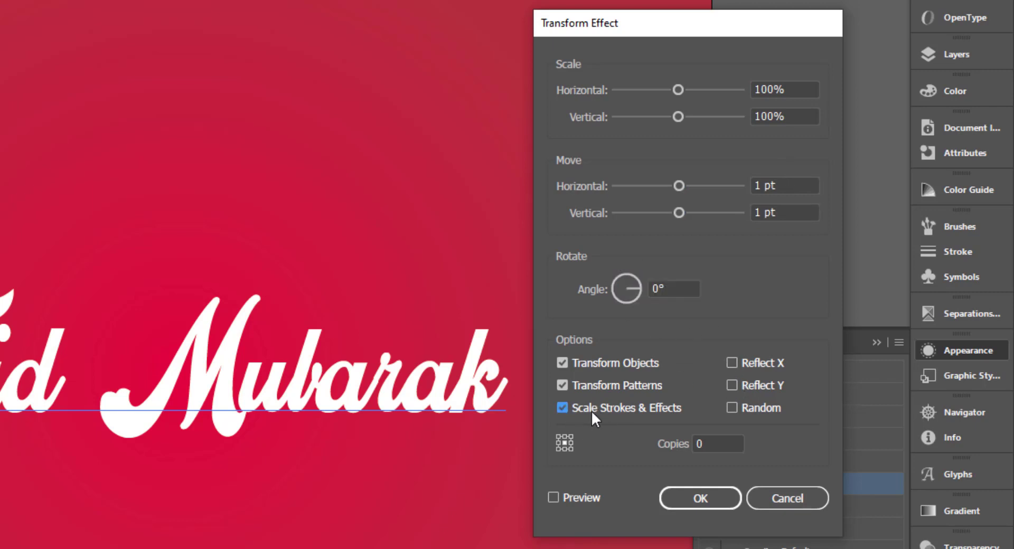
pyautogui.click(579, 504)
pyautogui.moveTo(708, 28); pyautogui.dragTo(785, 34)
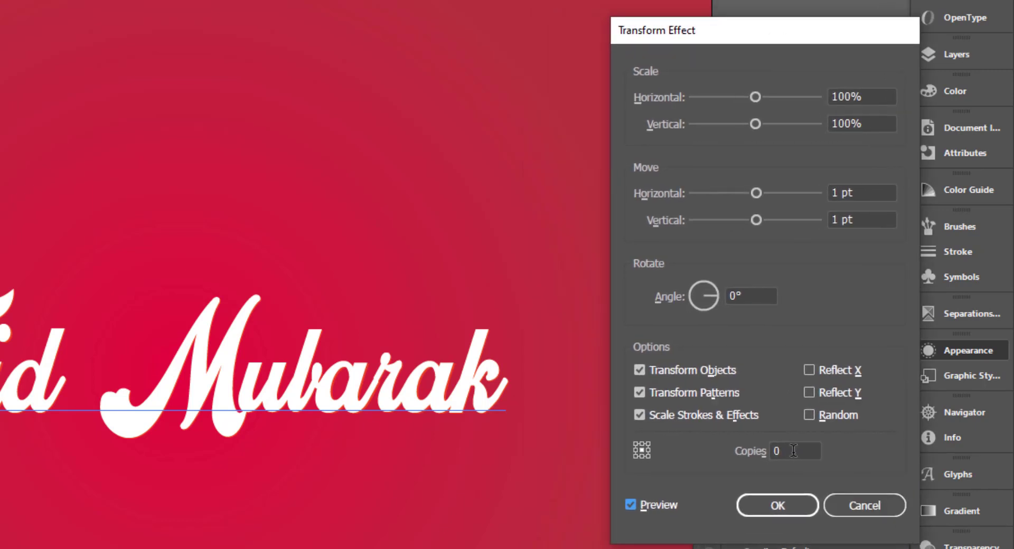
pyautogui.scroll(4, 794, 451)
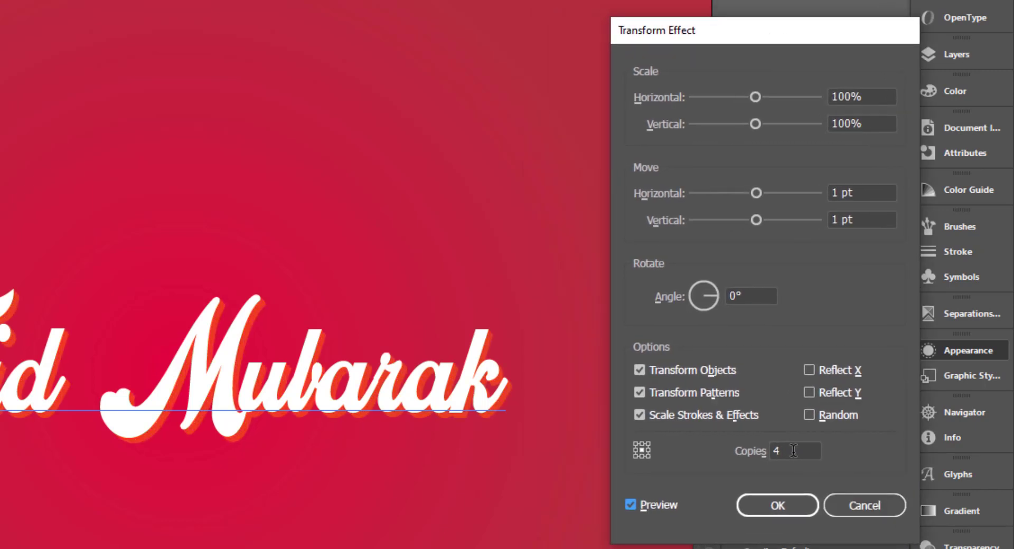
pyautogui.scroll(1, 793, 451)
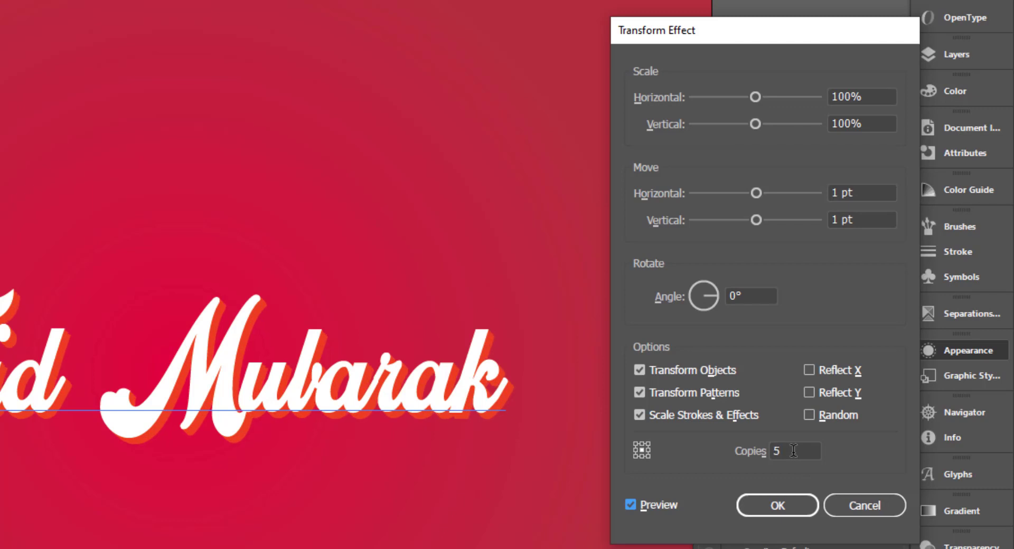
pyautogui.scroll(-1, 794, 451)
pyautogui.scroll(1, 793, 450)
pyautogui.click(766, 514)
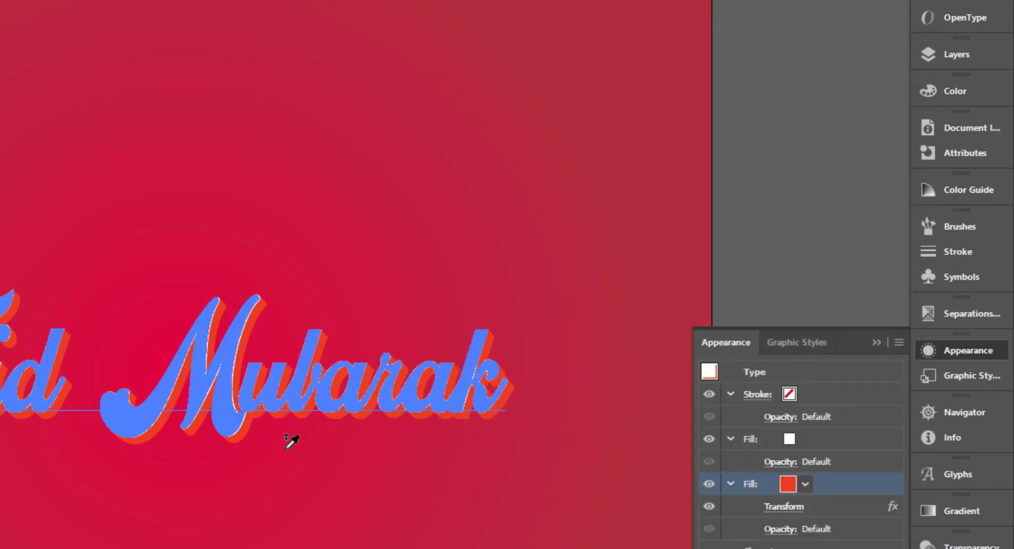
# Select all seven color squares beside the artboard and scale them down to about 39 pt each
pyautogui.scroll(3, 290, 442)
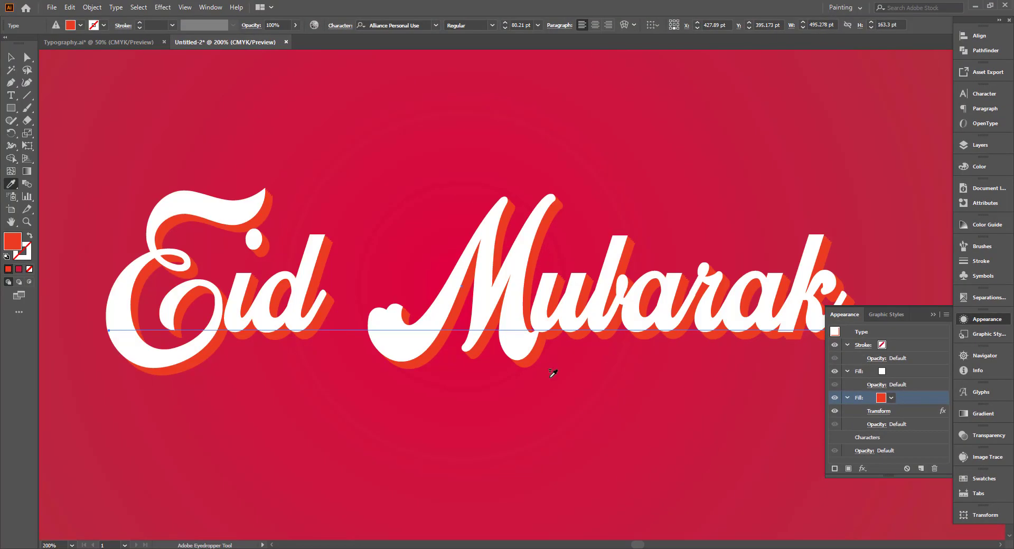
pyautogui.scroll(-1, 316, 423)
pyautogui.scroll(-1, 579, 505)
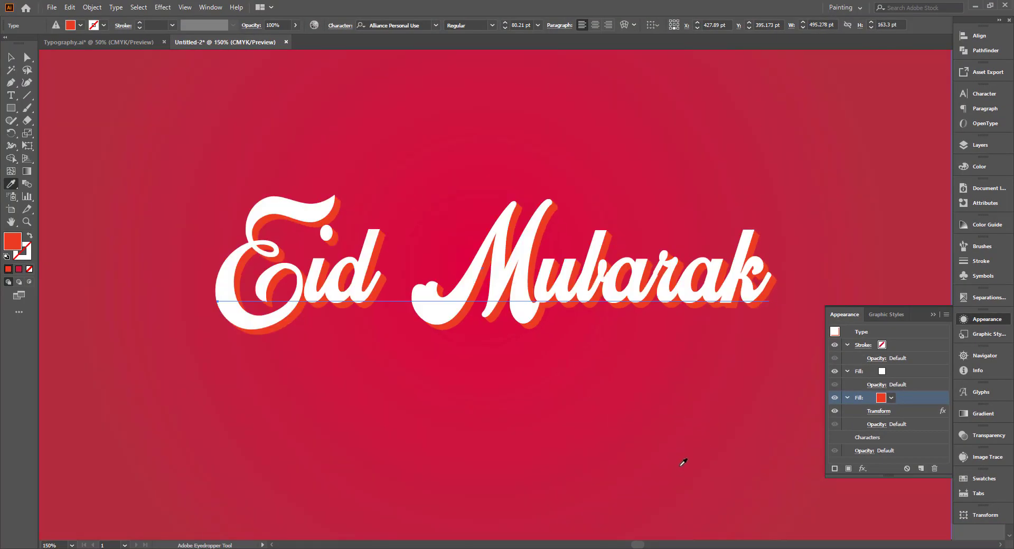
pyautogui.scroll(-1, 683, 463)
pyautogui.scroll(-1, 619, 450)
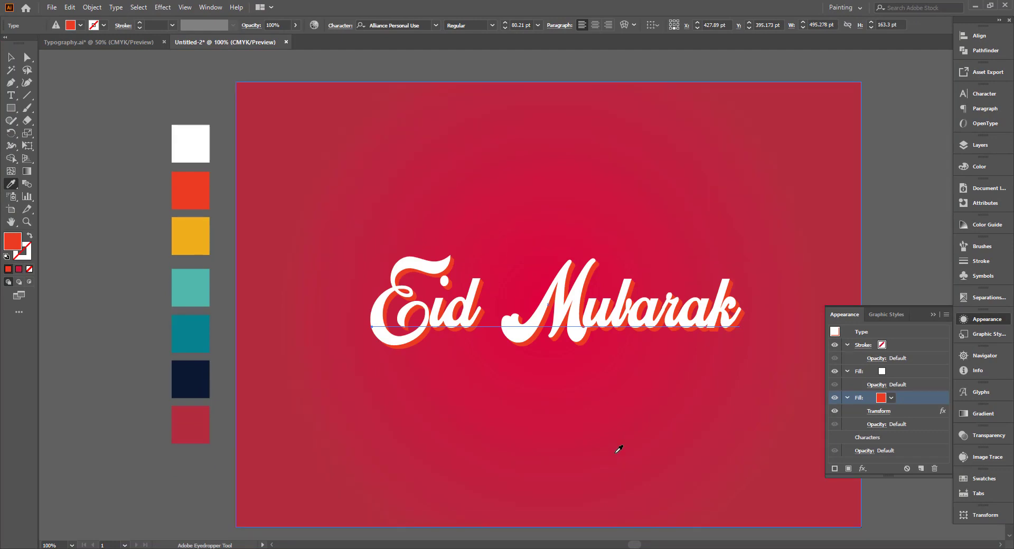
pyautogui.press('v')
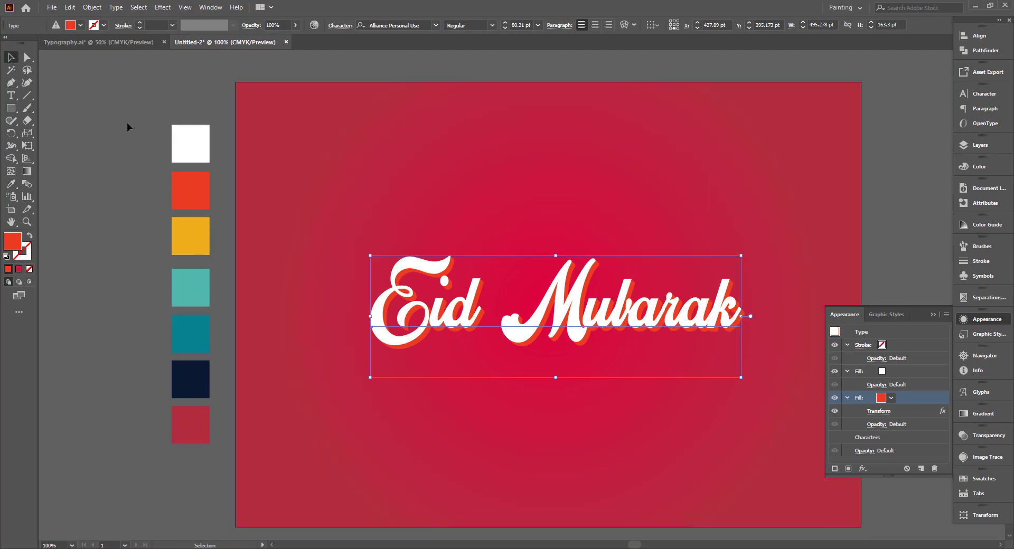
pyautogui.moveTo(127, 123); pyautogui.dragTo(207, 499)
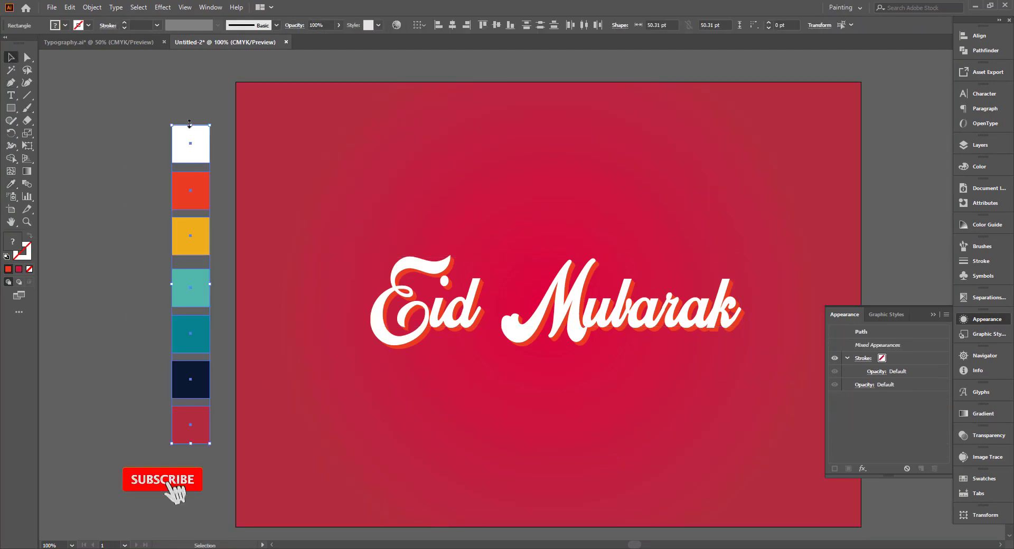
pyautogui.moveTo(188, 125); pyautogui.dragTo(208, 204)
# Select the Eid Mubarak text, check its orange-red fill by toggling visibility, and duplicate that fill with its Transform effect
pyautogui.scroll(1, 660, 406)
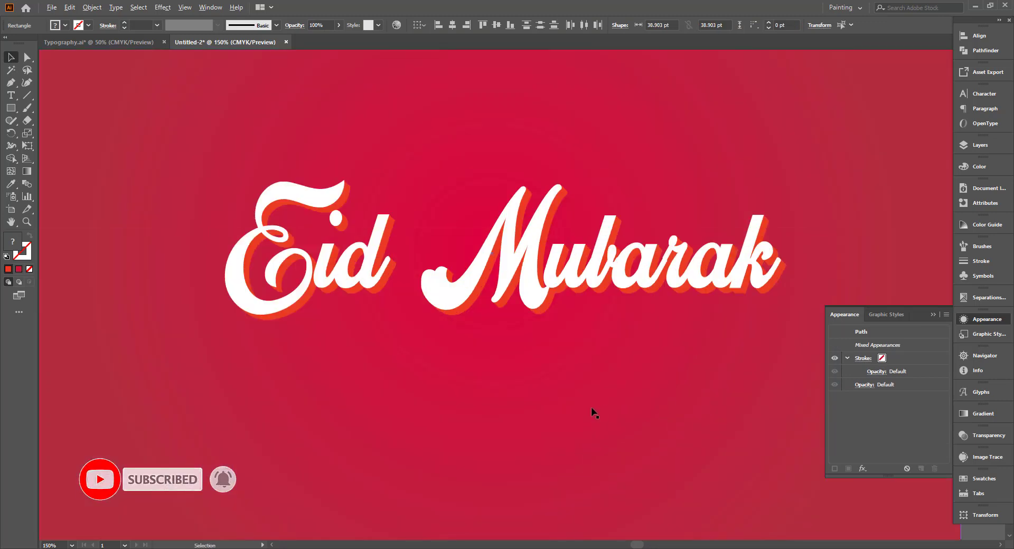
pyautogui.moveTo(599, 411); pyautogui.dragTo(688, 429)
pyautogui.moveTo(566, 412); pyautogui.dragTo(579, 412)
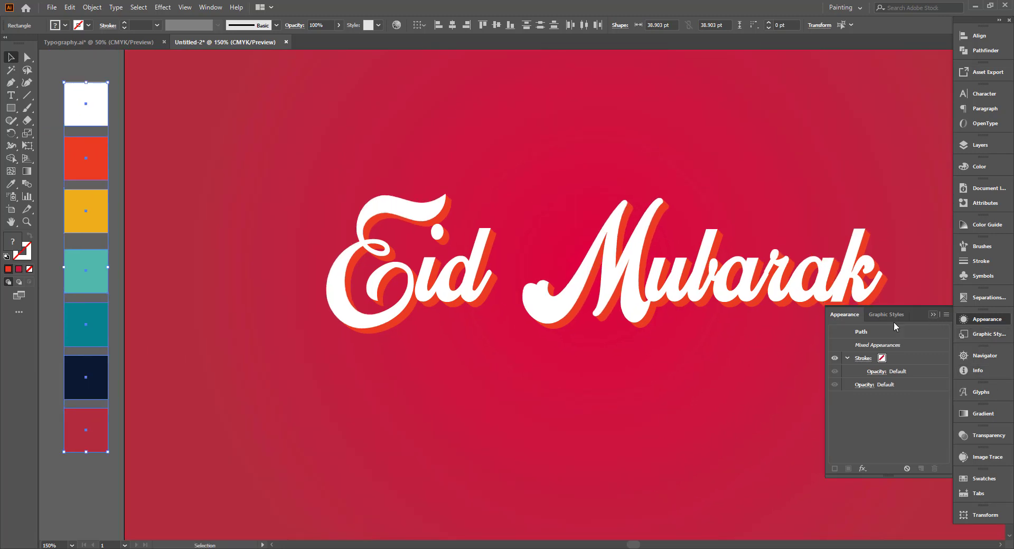
pyautogui.click(769, 289)
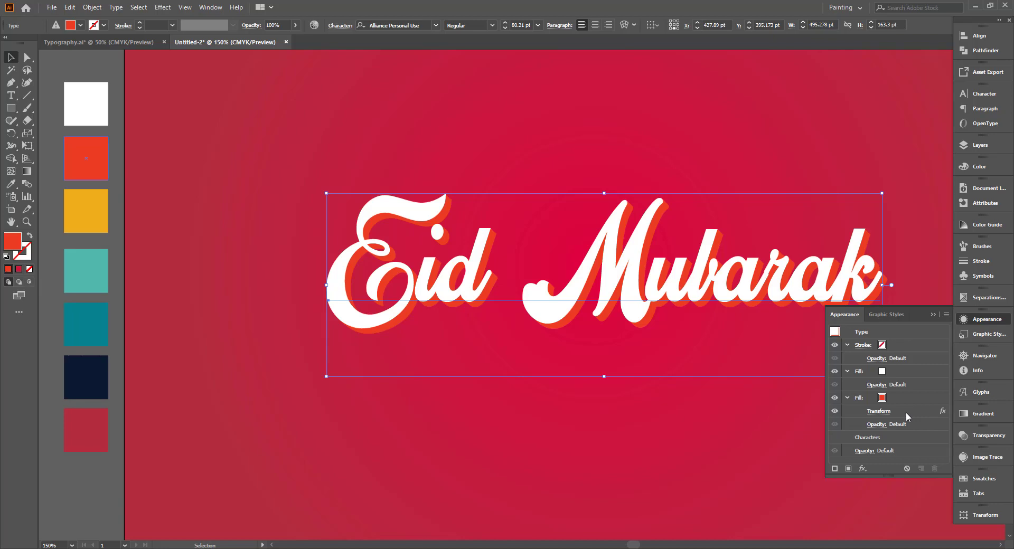
pyautogui.click(886, 400)
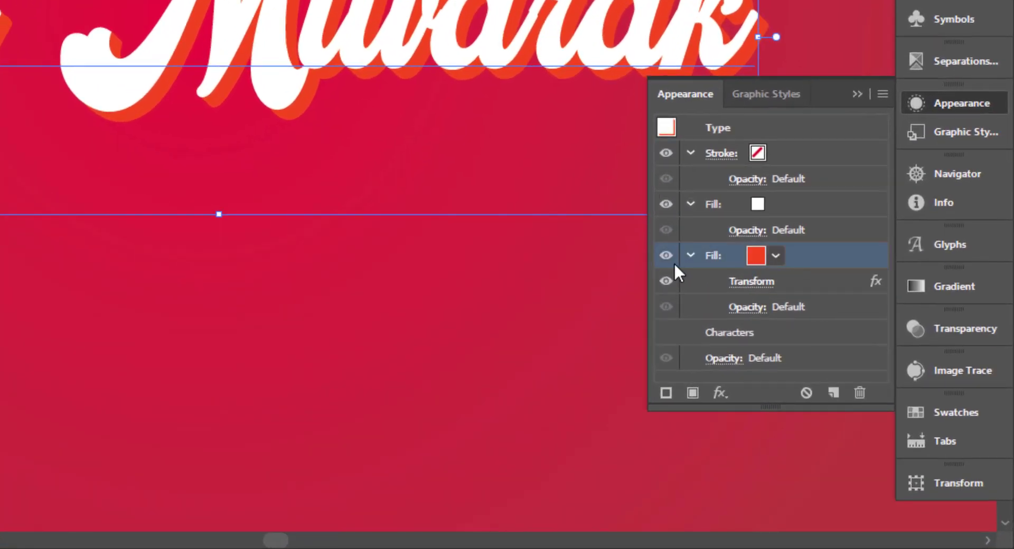
pyautogui.click(663, 256)
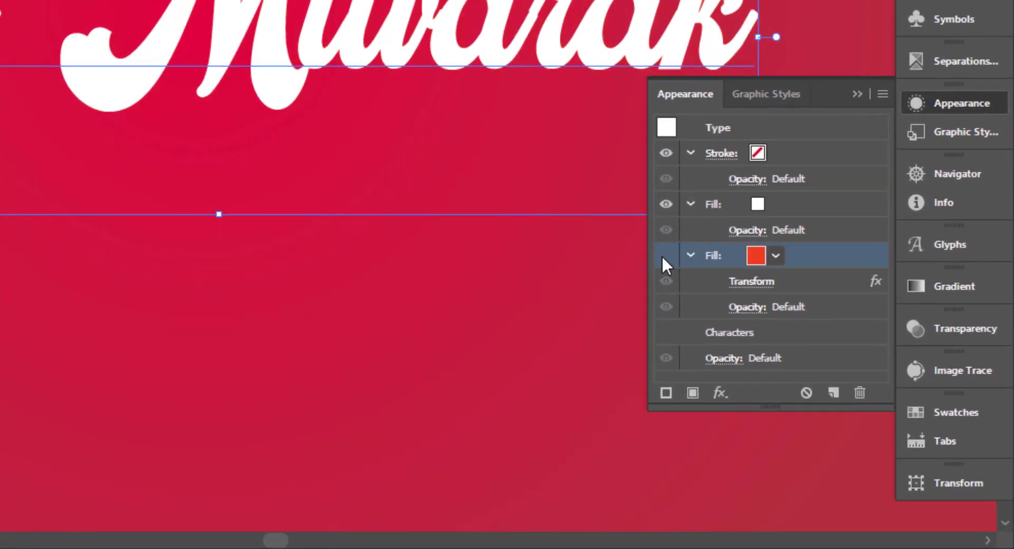
pyautogui.click(663, 257)
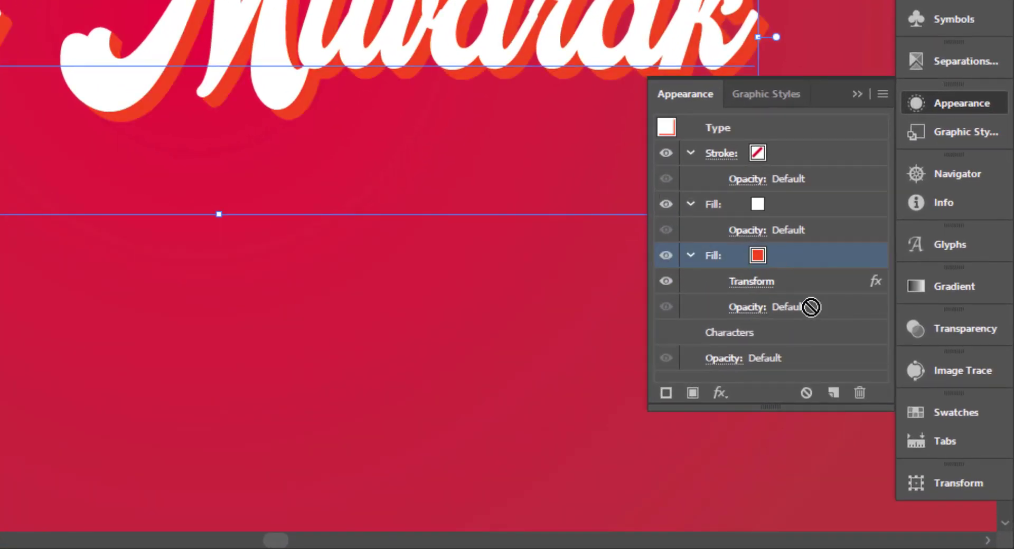
pyautogui.click(834, 393)
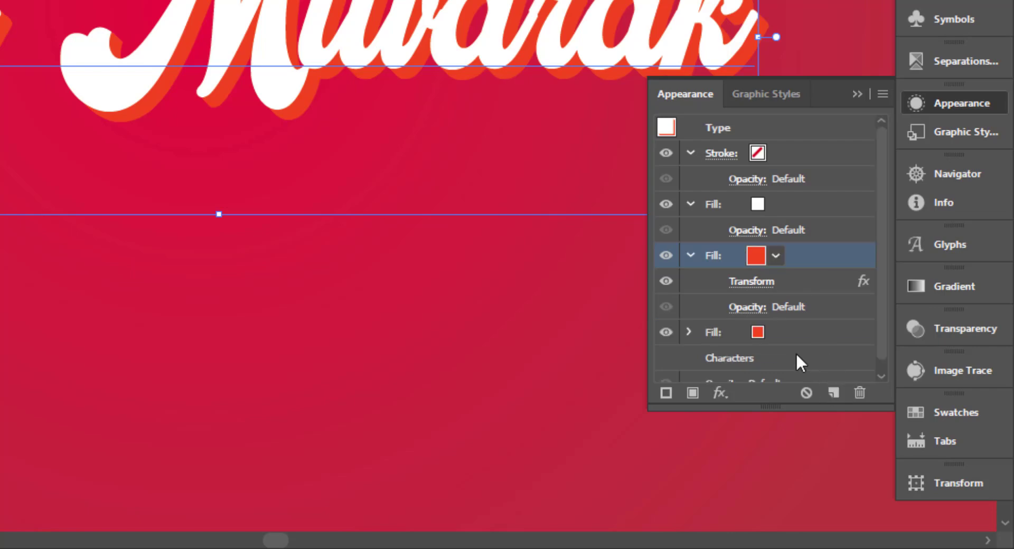
# Color the lowest orange-red fill of the text with the amber-yellow color square using the Eyedropper
pyautogui.click(758, 330)
pyautogui.click(758, 330)
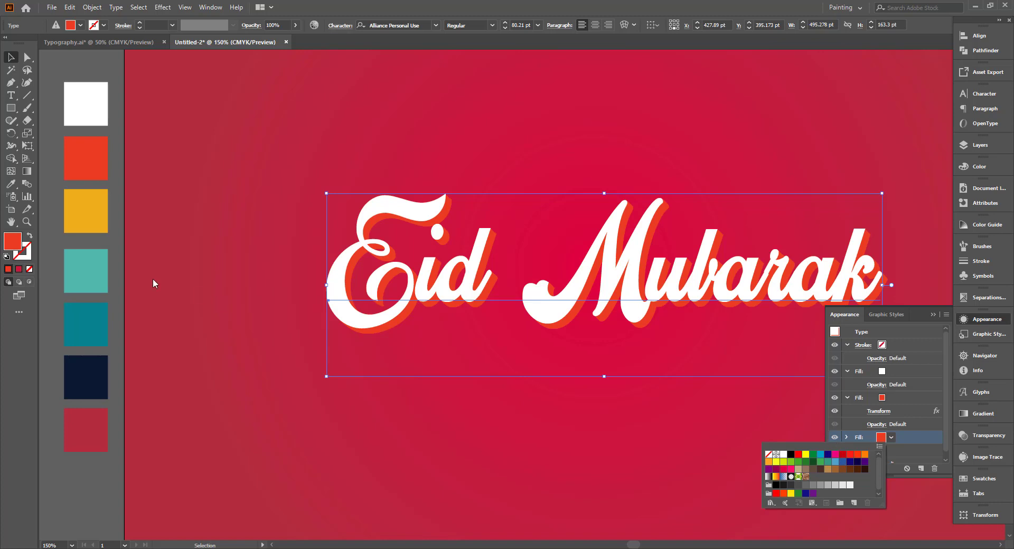
pyautogui.click(85, 222)
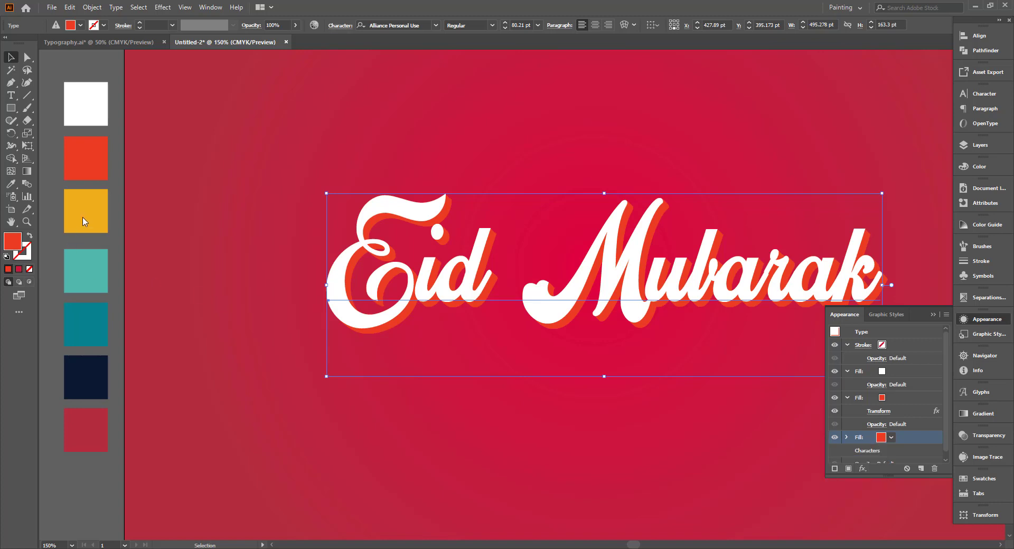
pyautogui.click(11, 184)
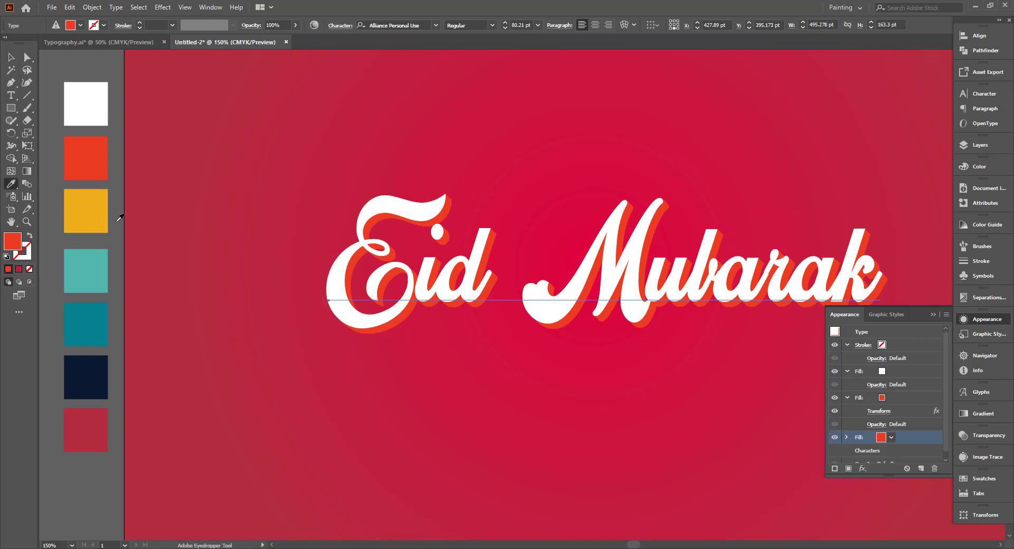
pyautogui.click(98, 203)
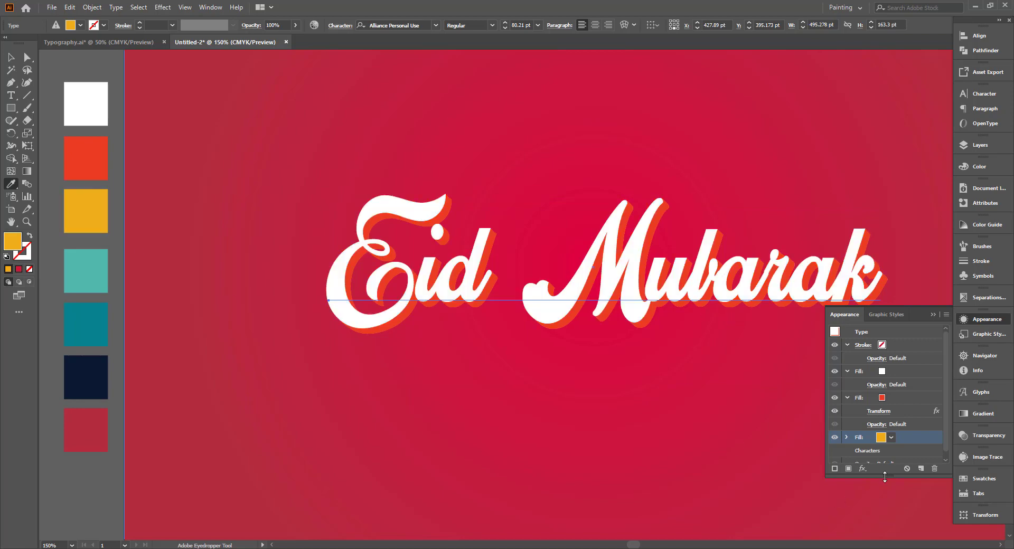
# Apply an additional new Transform effect to the amber fill, moving it 1 pt horizontally and 1 pt vertically
pyautogui.scroll(-1, 907, 437)
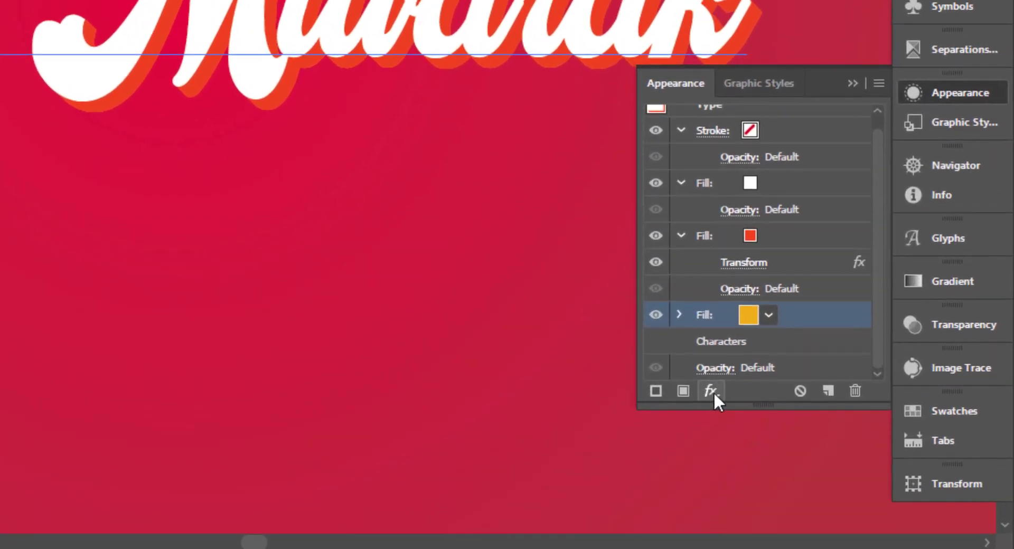
pyautogui.click(711, 391)
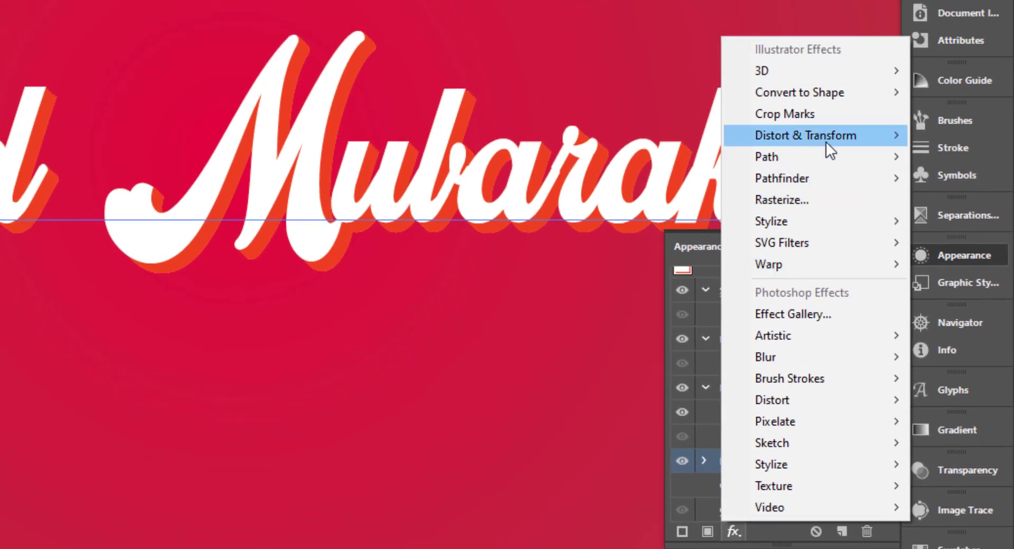
pyautogui.moveTo(811, 138)
pyautogui.click(611, 202)
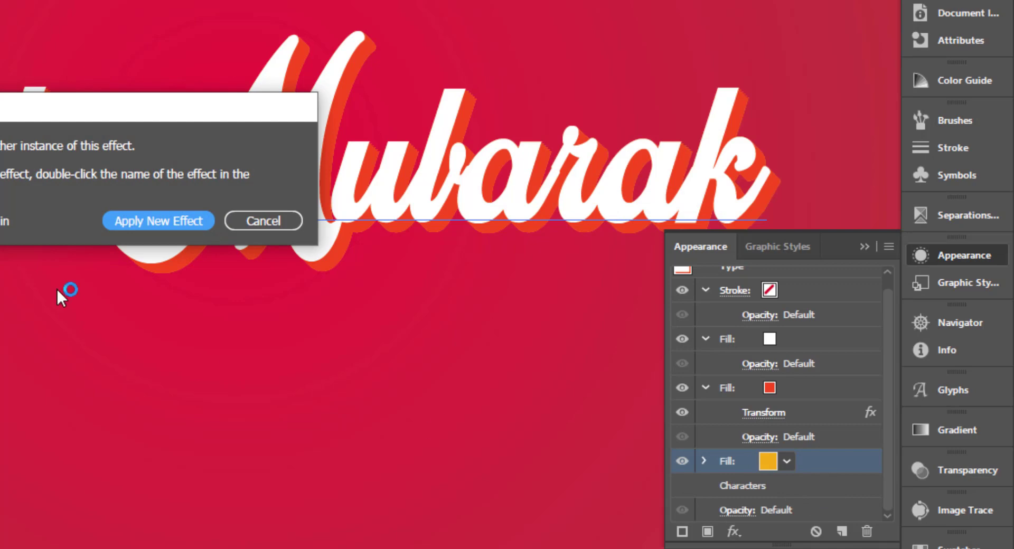
pyautogui.click(159, 224)
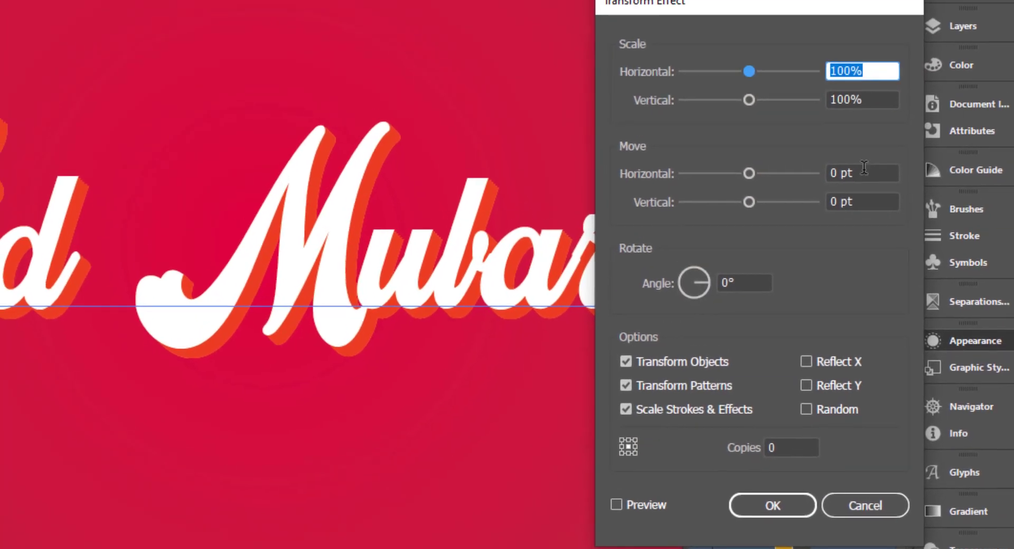
pyautogui.doubleClick(861, 172)
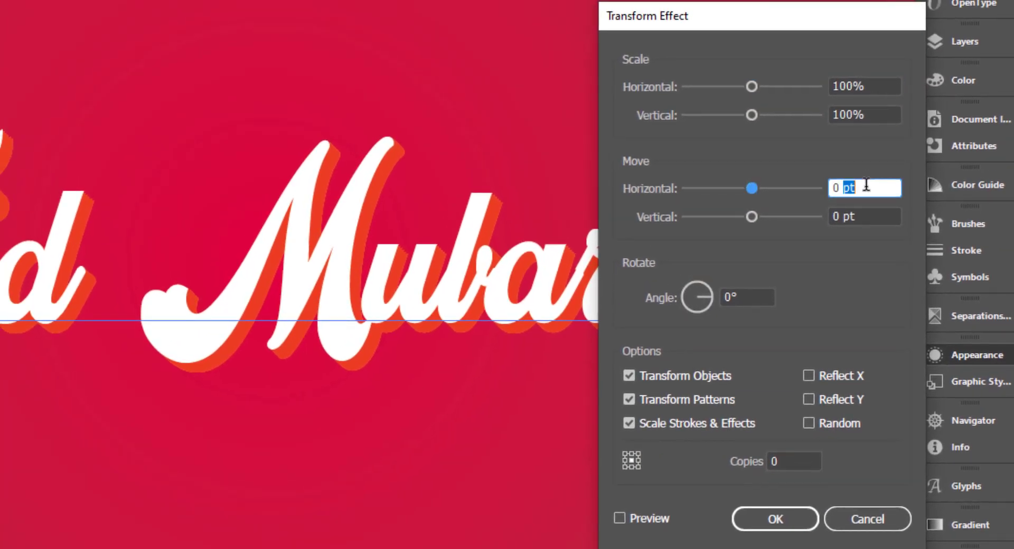
pyautogui.write('1')
pyautogui.press('Tab')
pyautogui.write('1')
pyautogui.press('Tab')
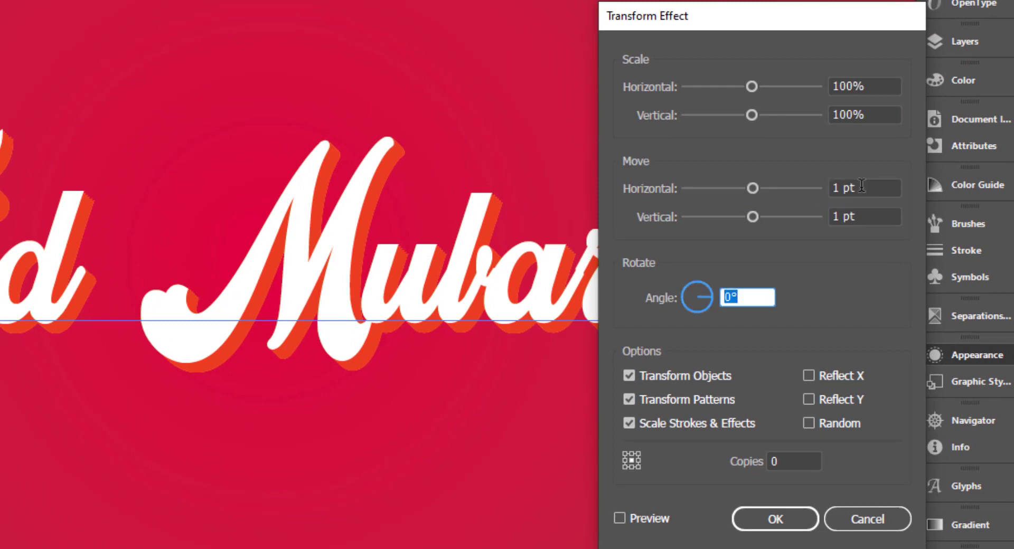
# Set the amber fill's new Transform effect to 5 copies with the preview on and apply it
pyautogui.press('Tab')
pyautogui.press('Tab')
pyautogui.press('Tab')
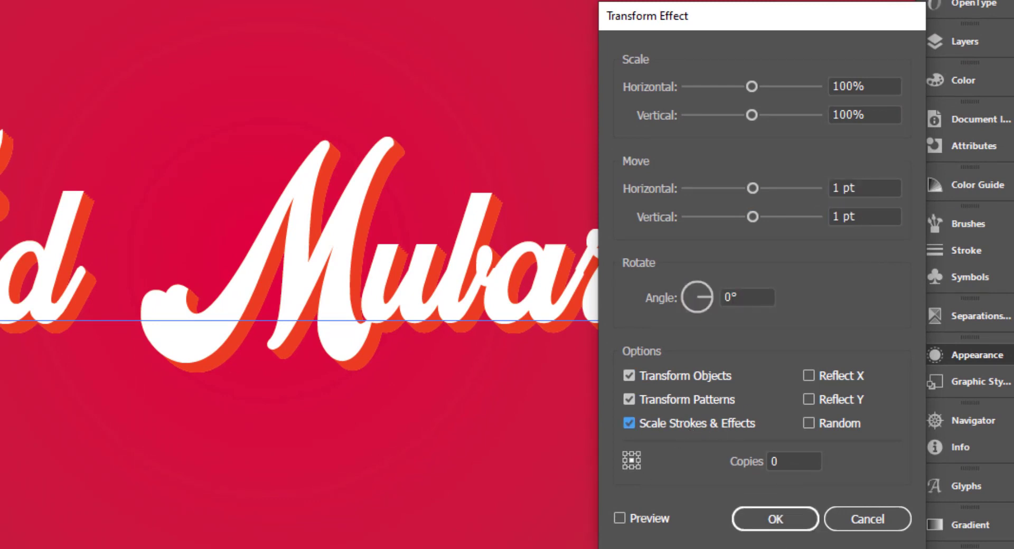
pyautogui.click(649, 517)
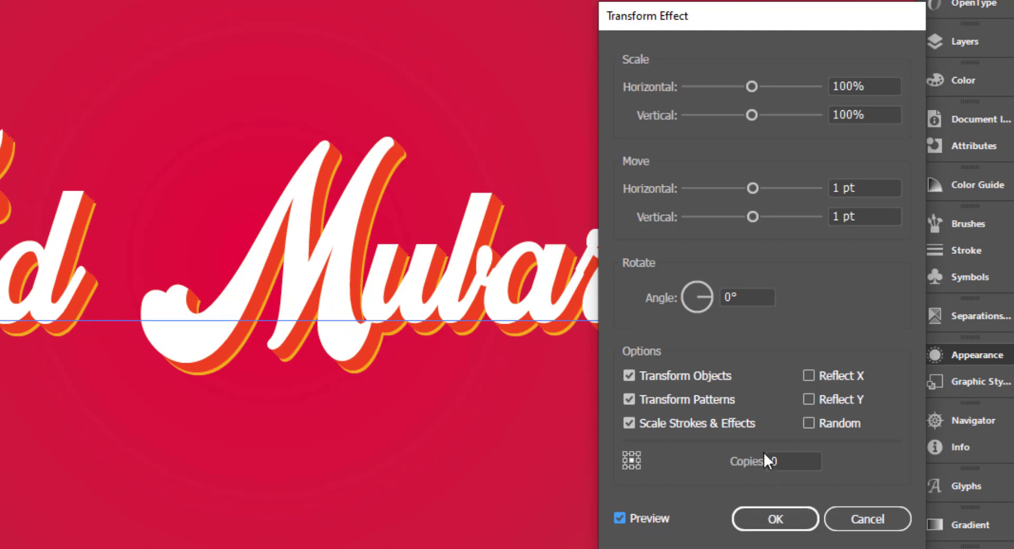
pyautogui.doubleClick(799, 457)
pyautogui.write('2')
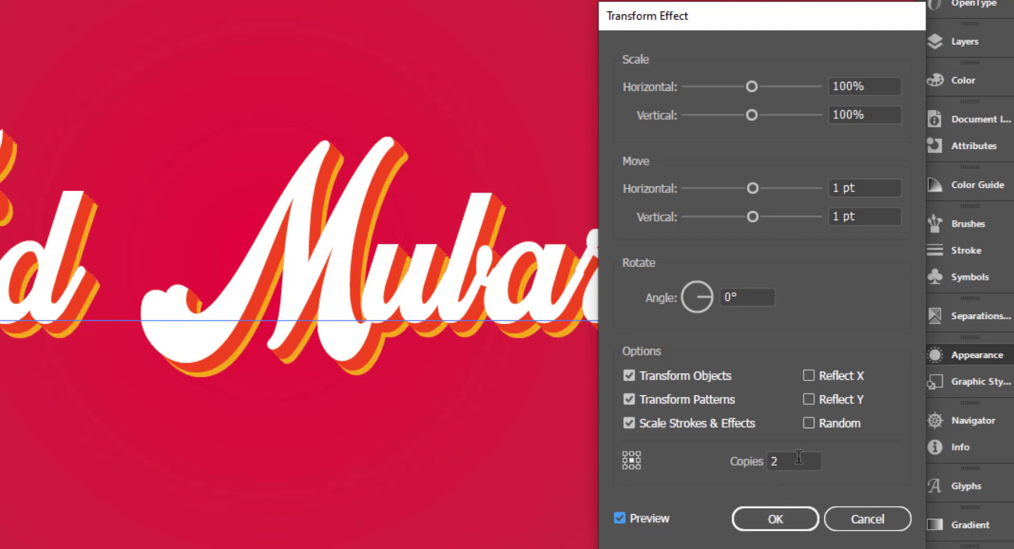
pyautogui.press('Up')
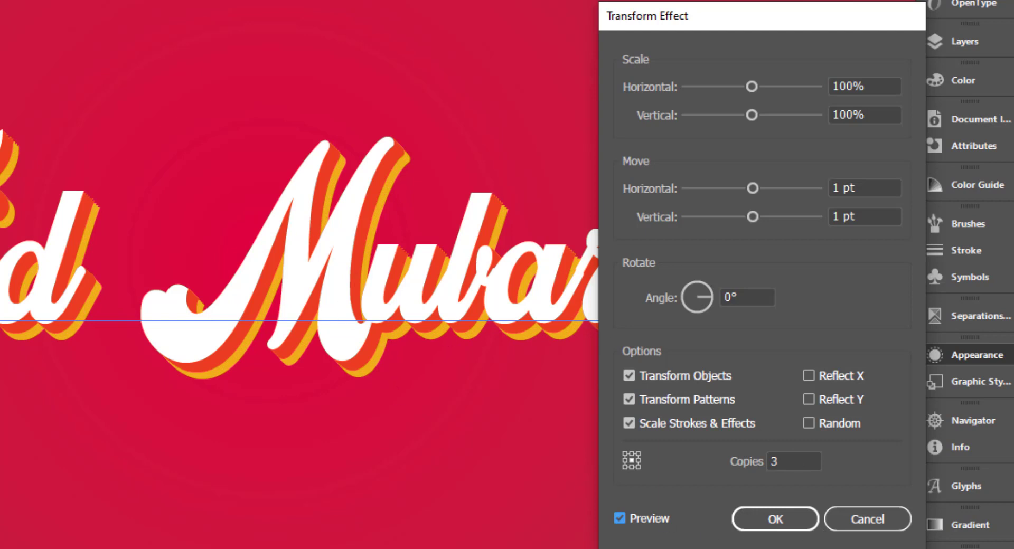
pyautogui.press('Up')
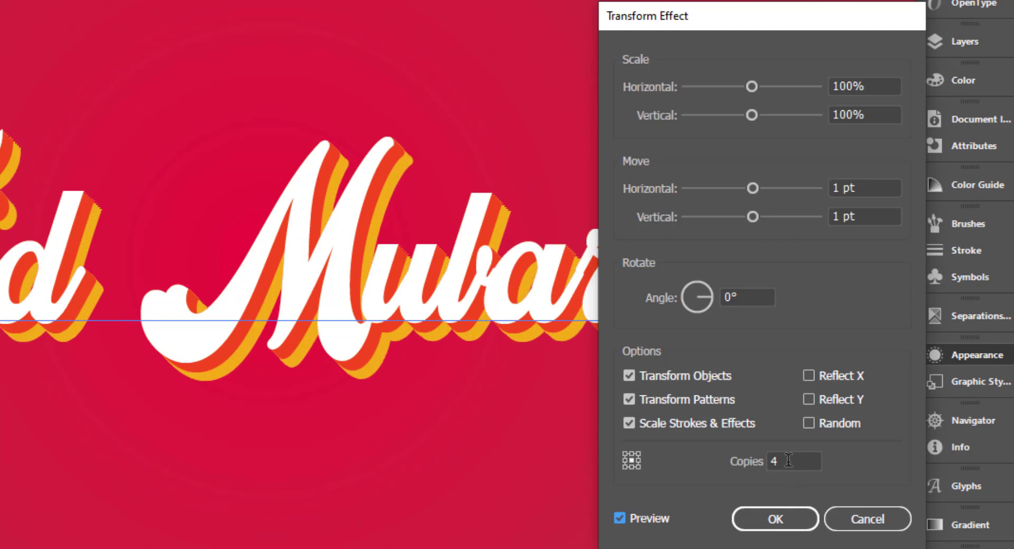
pyautogui.press('Up')
pyautogui.click(800, 522)
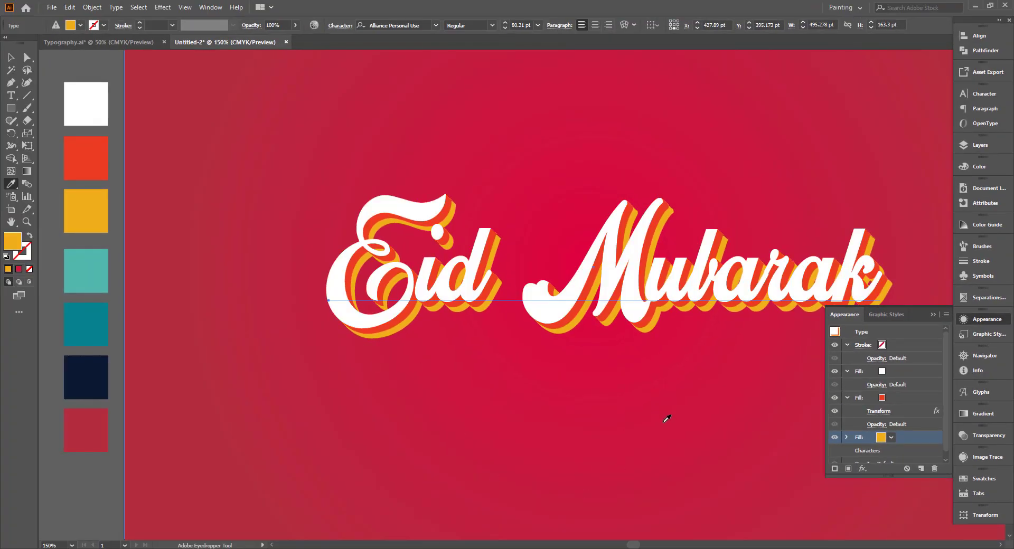
# Duplicate the amber fill of the text and color the lowest copy with the light teal square using the Eyedropper
pyautogui.scroll(-1, 550, 346)
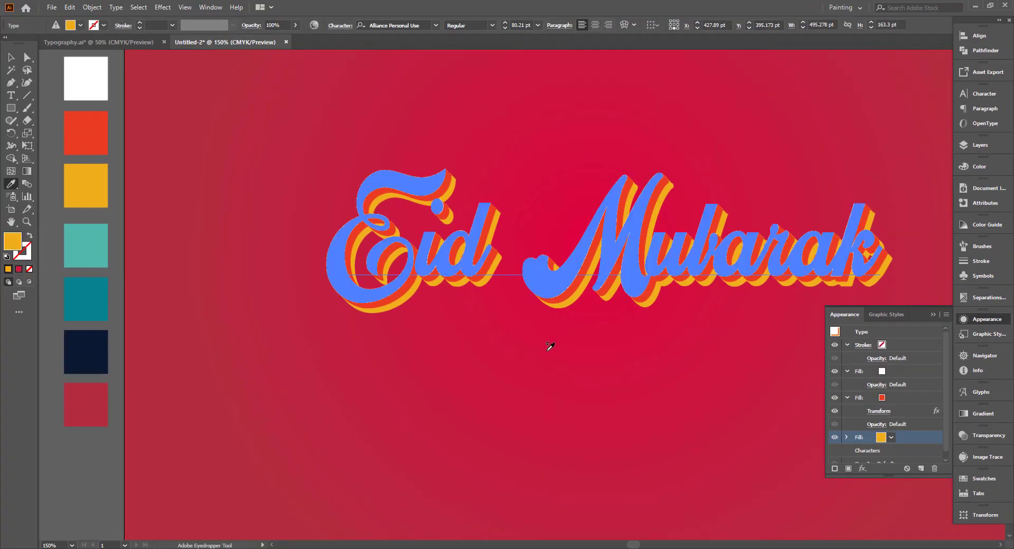
pyautogui.scroll(-1, 922, 450)
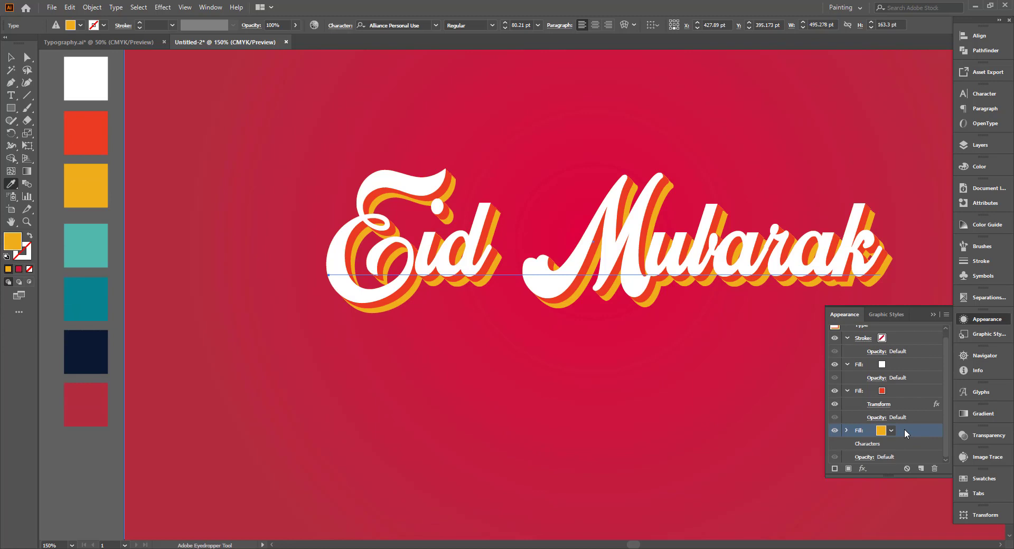
pyautogui.click(921, 465)
pyautogui.scroll(-3, 922, 460)
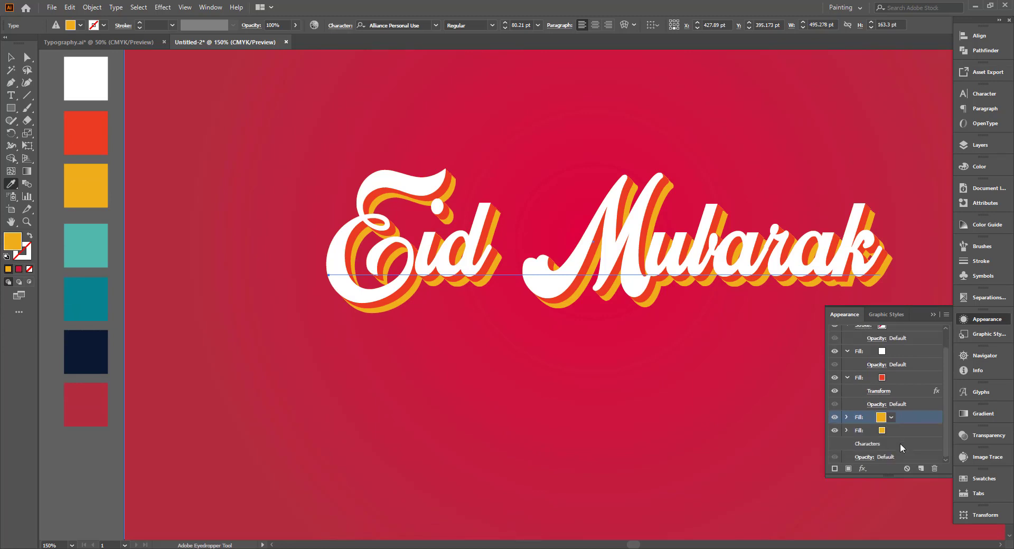
pyautogui.click(895, 431)
pyautogui.click(881, 431)
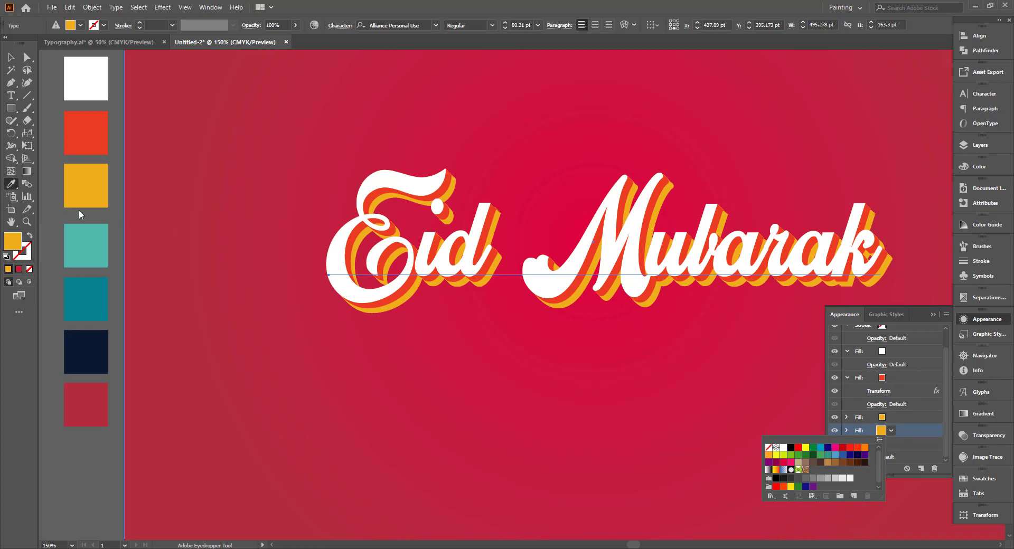
pyautogui.click(11, 184)
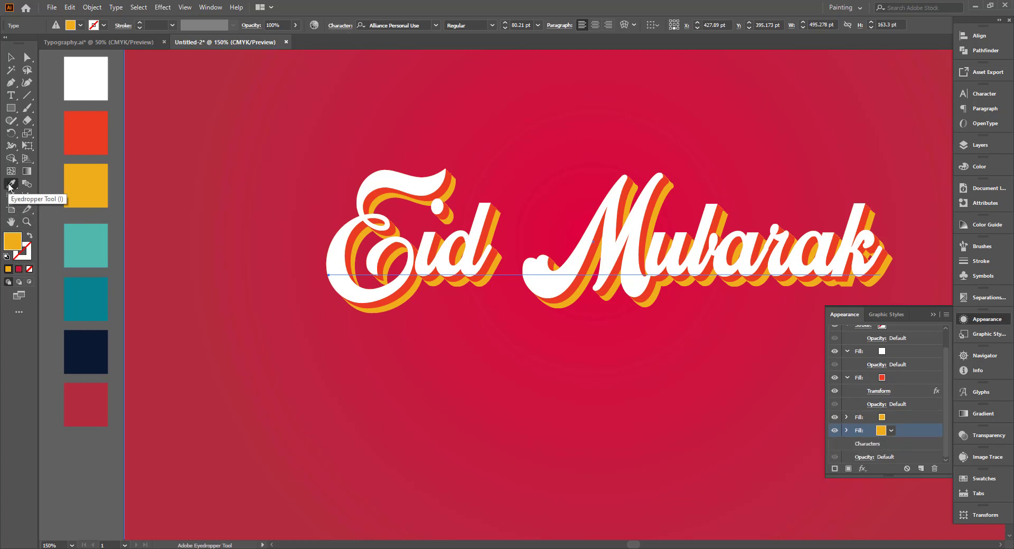
pyautogui.click(89, 244)
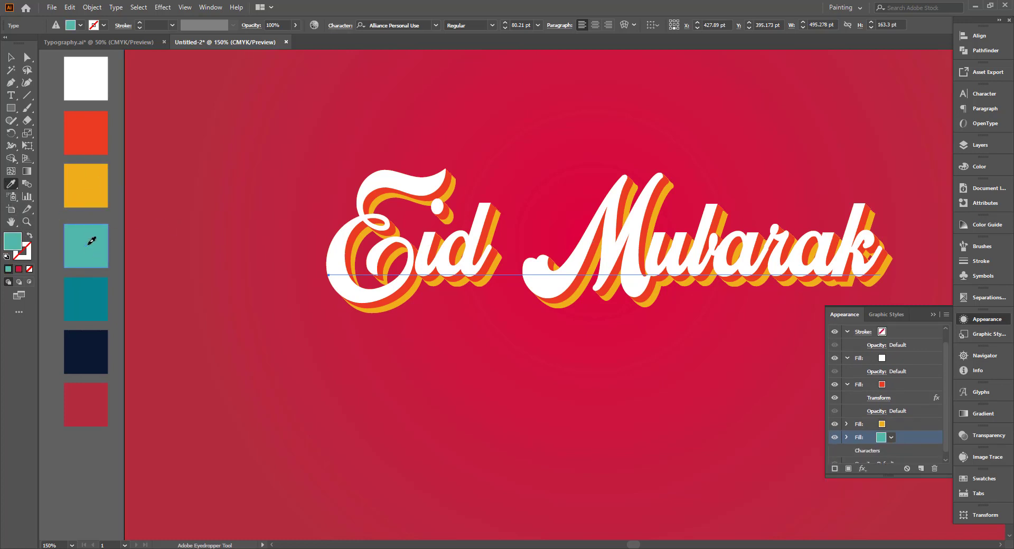
# Set the first Transform effect of the light teal fill to 8 copies with the preview on
pyautogui.click(847, 438)
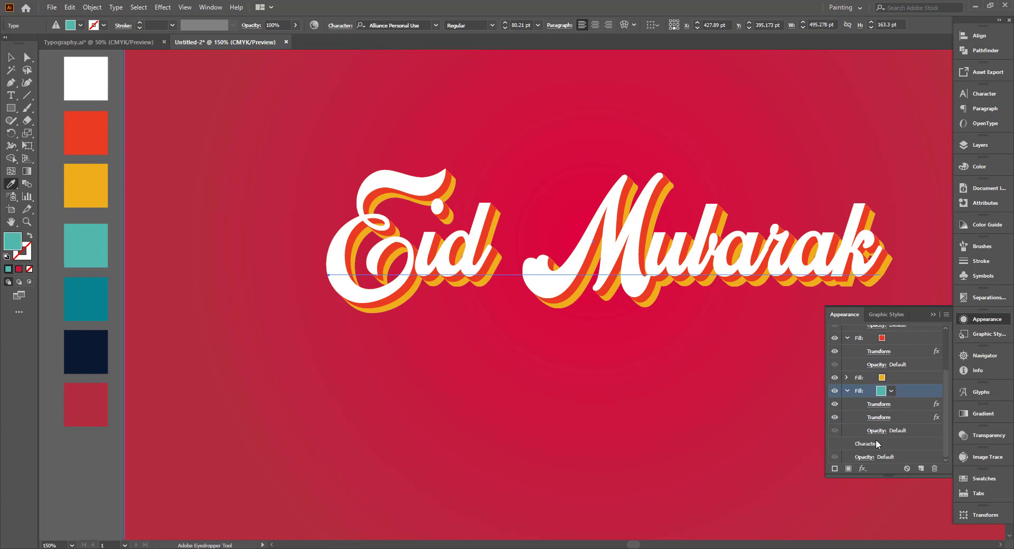
pyautogui.click(936, 405)
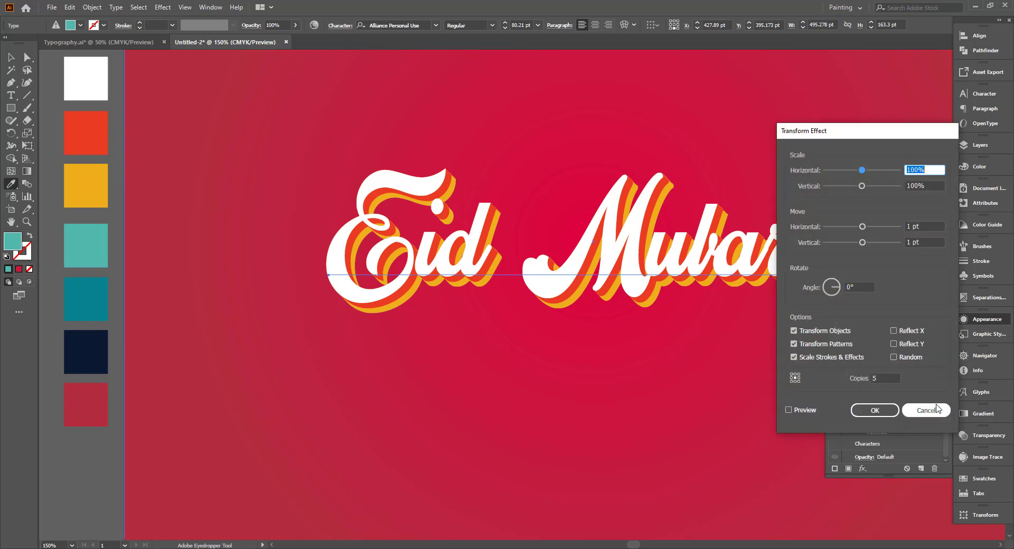
pyautogui.click(789, 411)
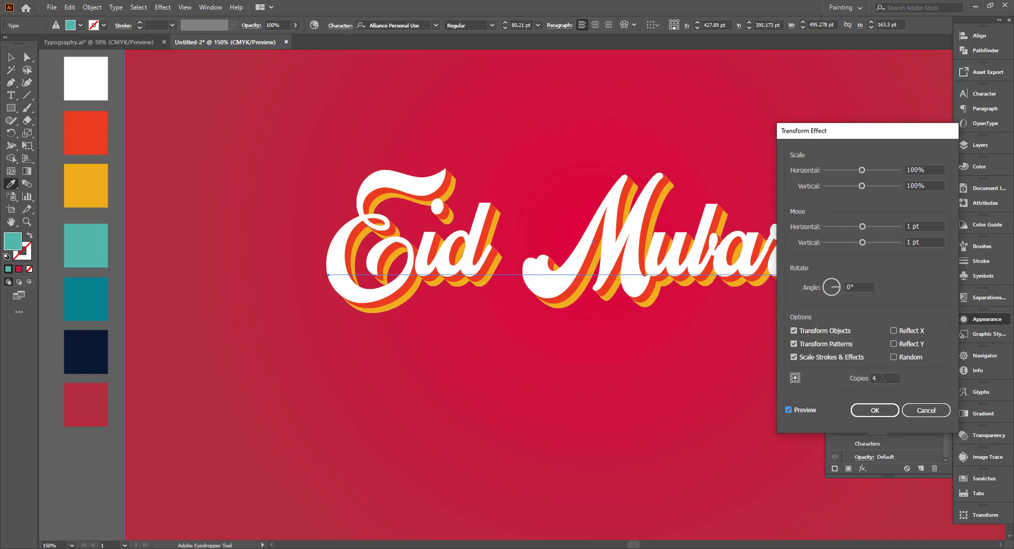
pyautogui.press('Up')
pyautogui.press('Up')
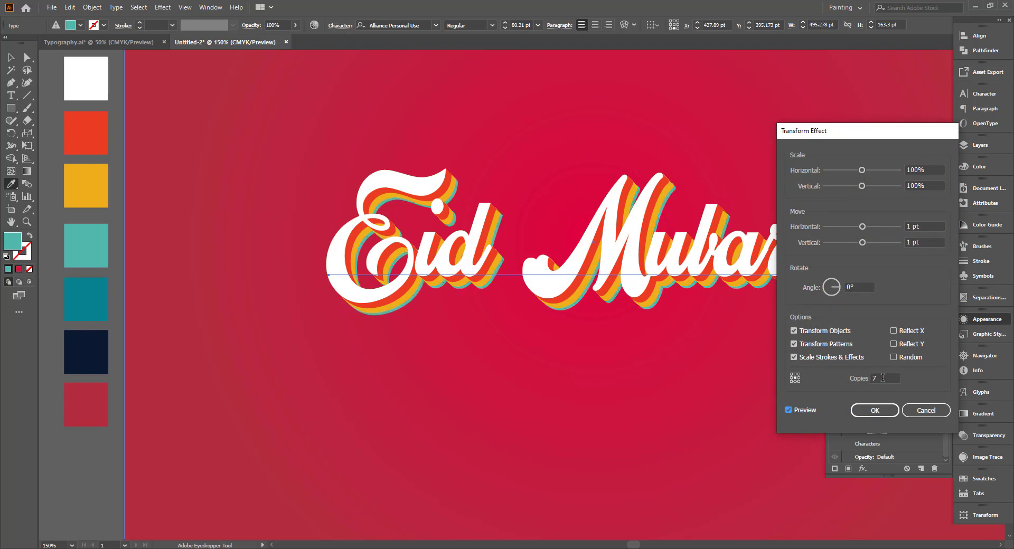
pyautogui.press('Up')
pyautogui.press('Up')
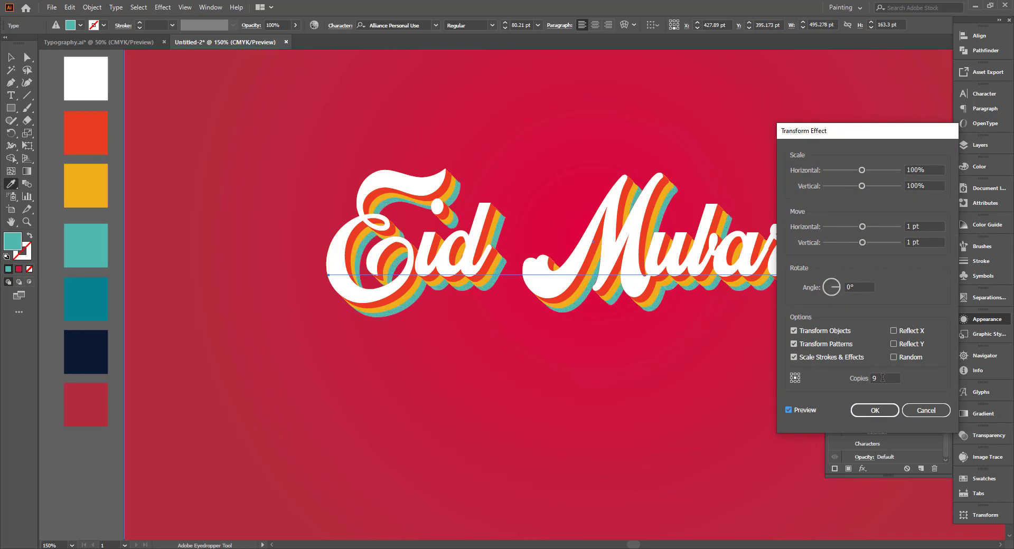
pyautogui.press('Down')
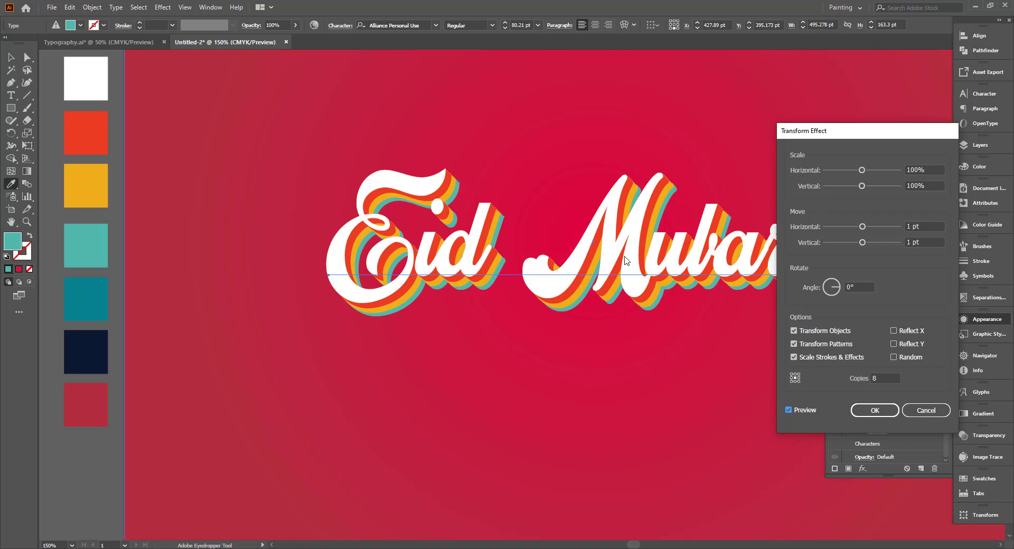
pyautogui.click(874, 411)
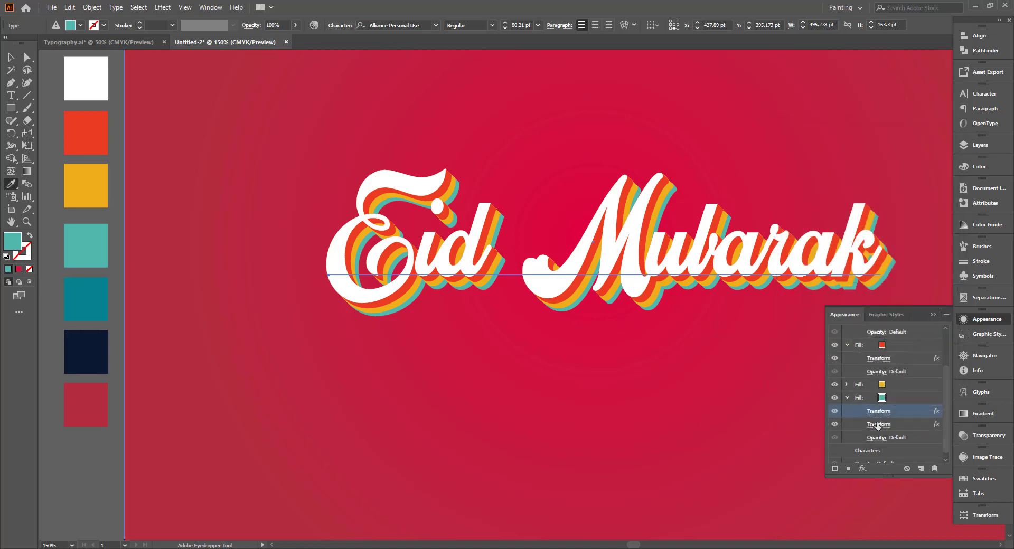
# Duplicate the light teal fill and color the lowest copy with the dark teal square
pyautogui.scroll(-1, 879, 418)
pyautogui.click(902, 390)
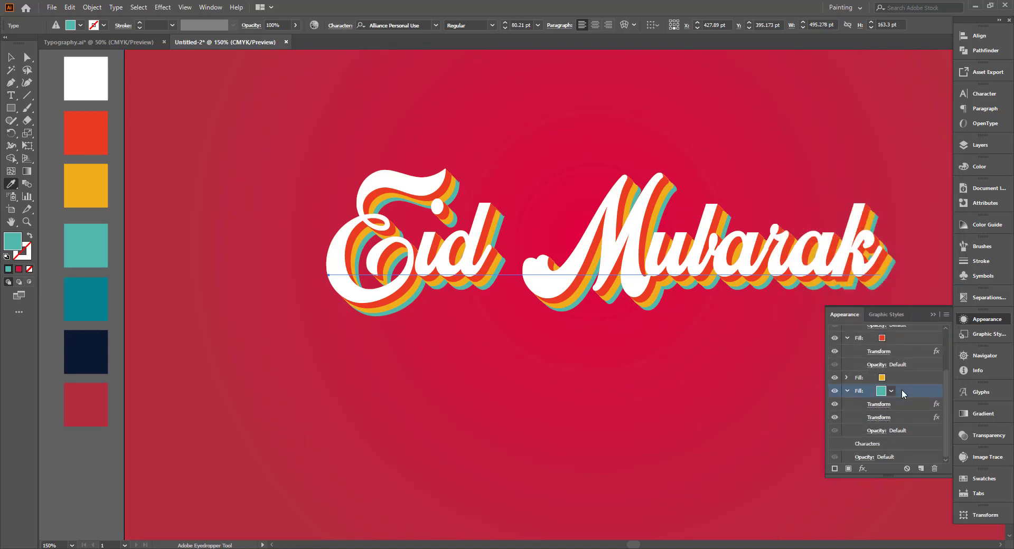
pyautogui.click(920, 468)
pyautogui.scroll(-3, 906, 437)
pyautogui.click(889, 430)
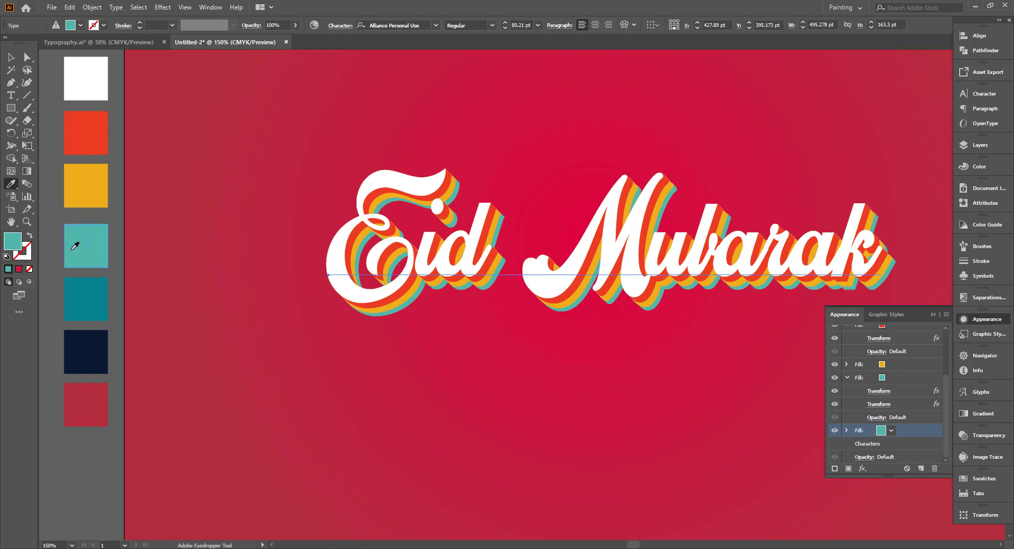
pyautogui.click(91, 295)
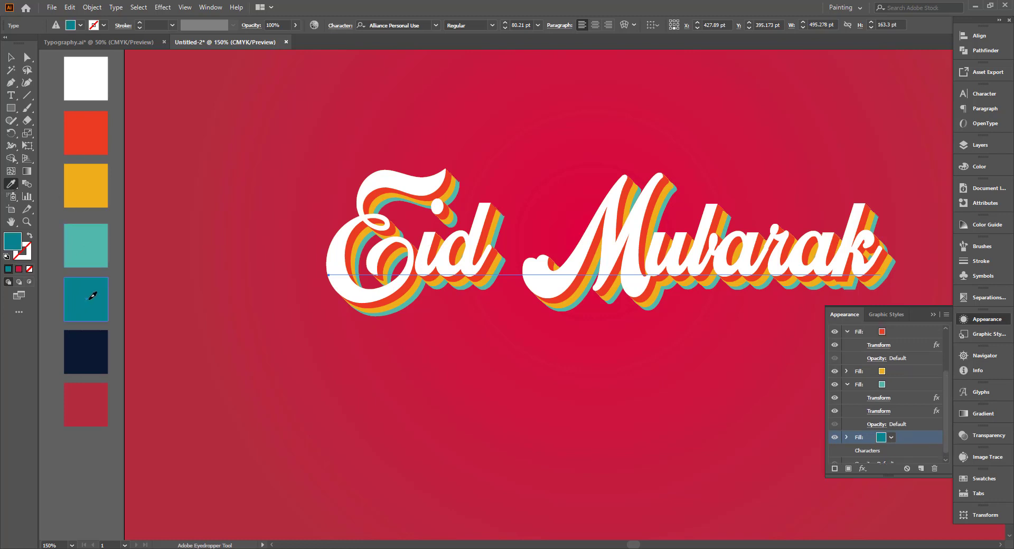
# Raise the number of copies in the dark teal fill's first Transform effect so its layer extends beyond the light teal one
pyautogui.click(846, 438)
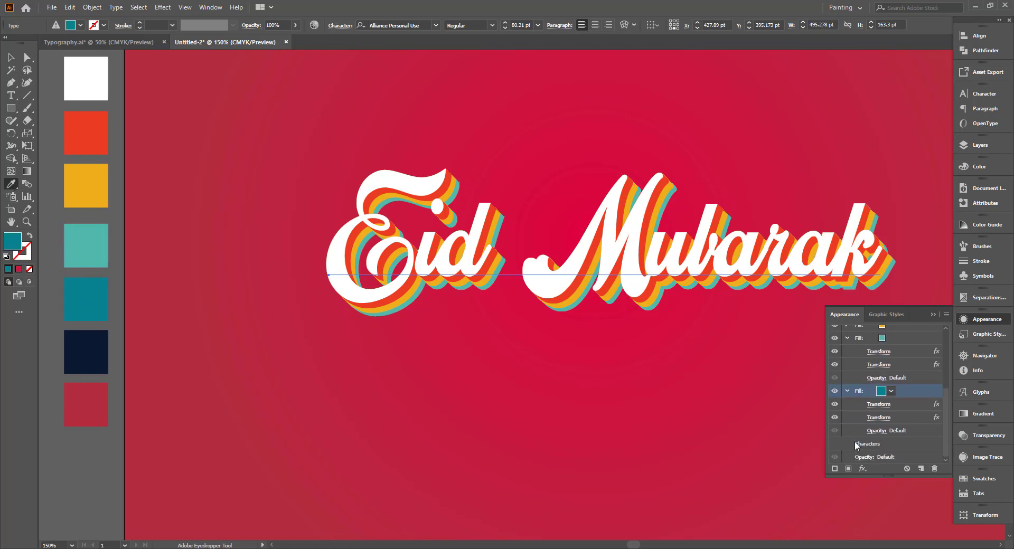
pyautogui.click(937, 404)
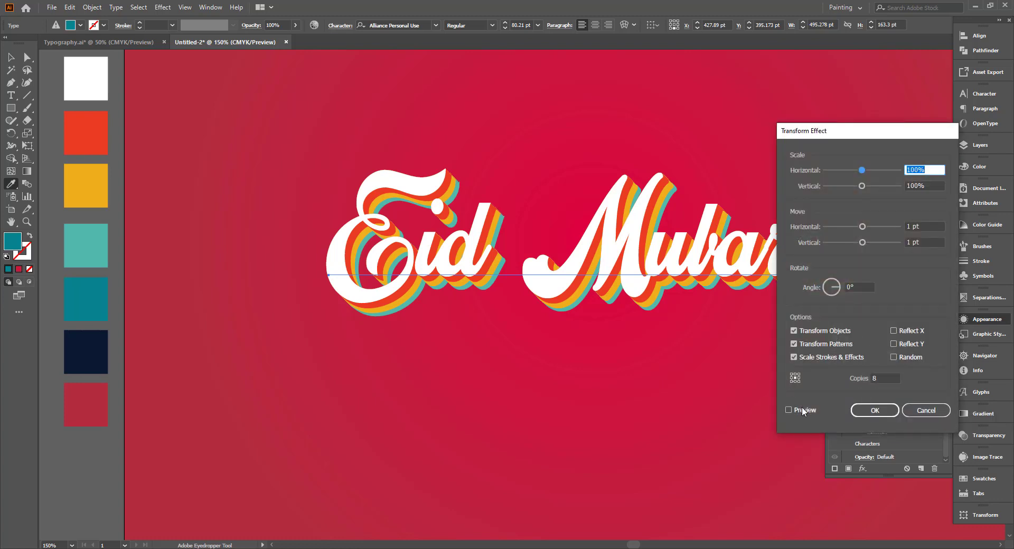
pyautogui.click(801, 410)
pyautogui.scroll(2, 883, 377)
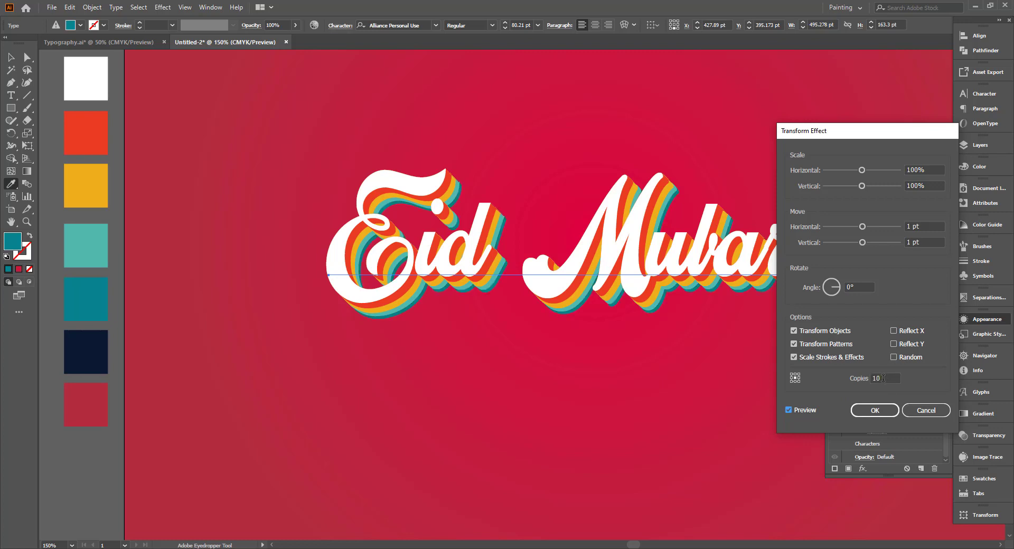
pyautogui.scroll(2, 883, 378)
pyautogui.scroll(-1, 883, 378)
pyautogui.click(887, 413)
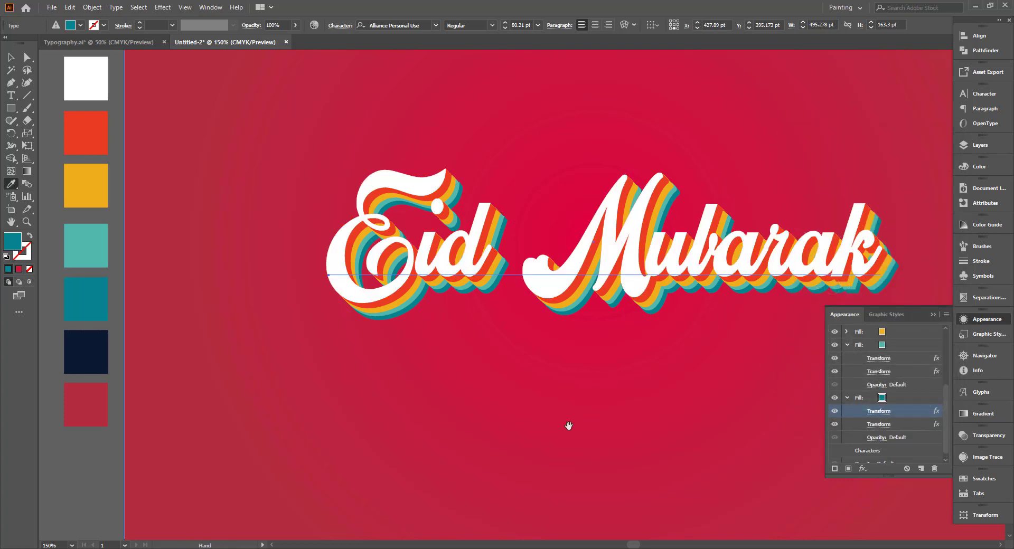
# Duplicate the dark teal fill and color the lowest copy with the navy square
pyautogui.moveTo(556, 417); pyautogui.dragTo(485, 428)
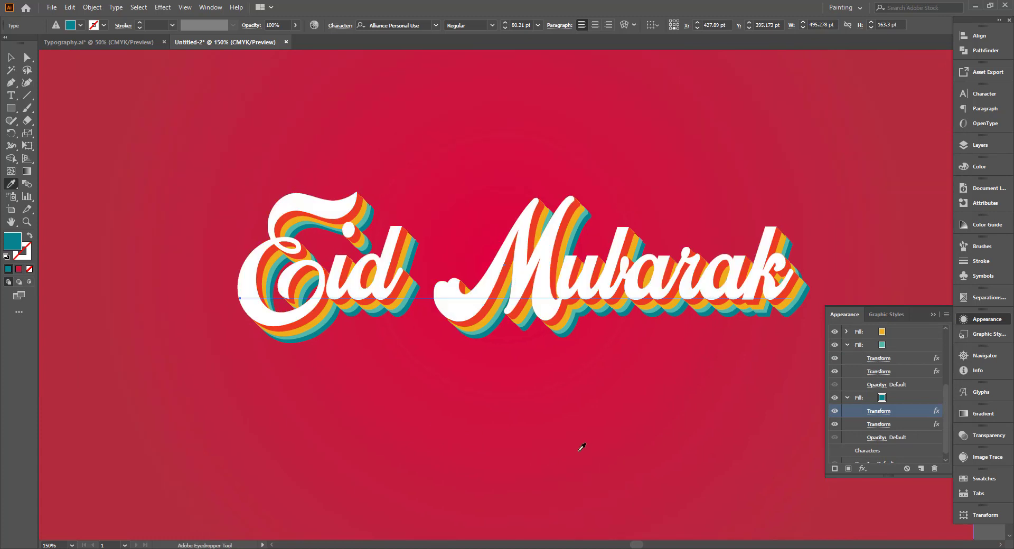
pyautogui.scroll(-1, 638, 410)
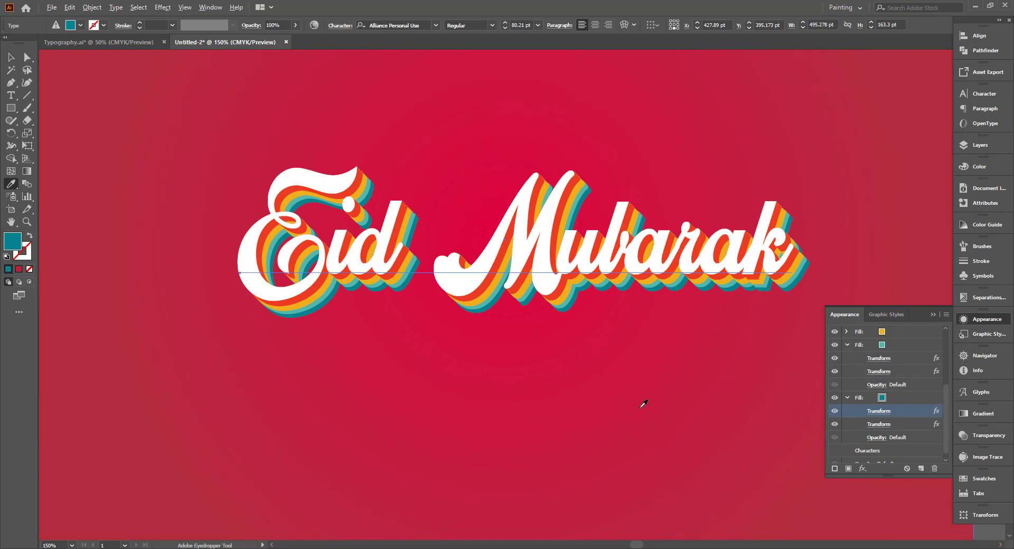
pyautogui.scroll(-2, 635, 404)
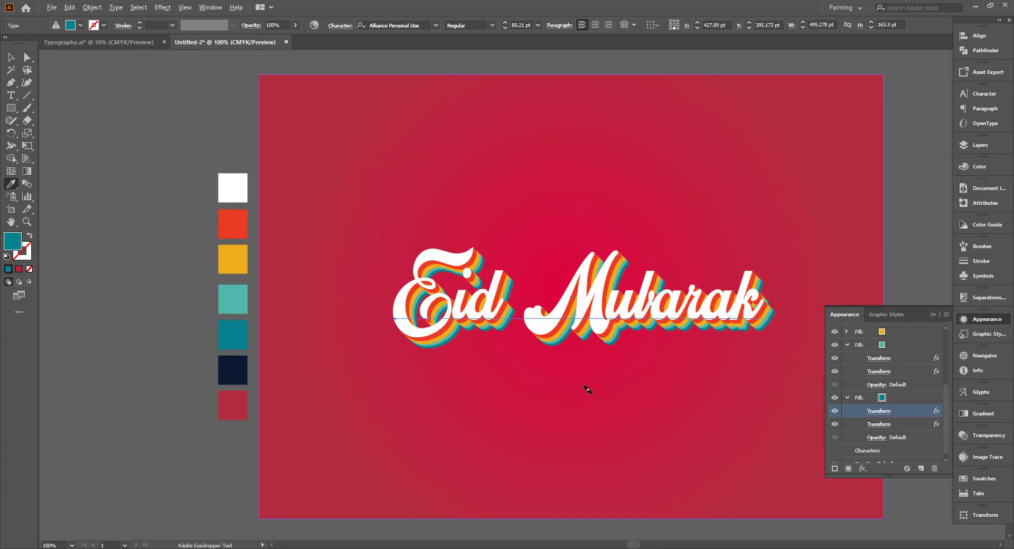
pyautogui.scroll(1, 590, 401)
pyautogui.scroll(1, 575, 406)
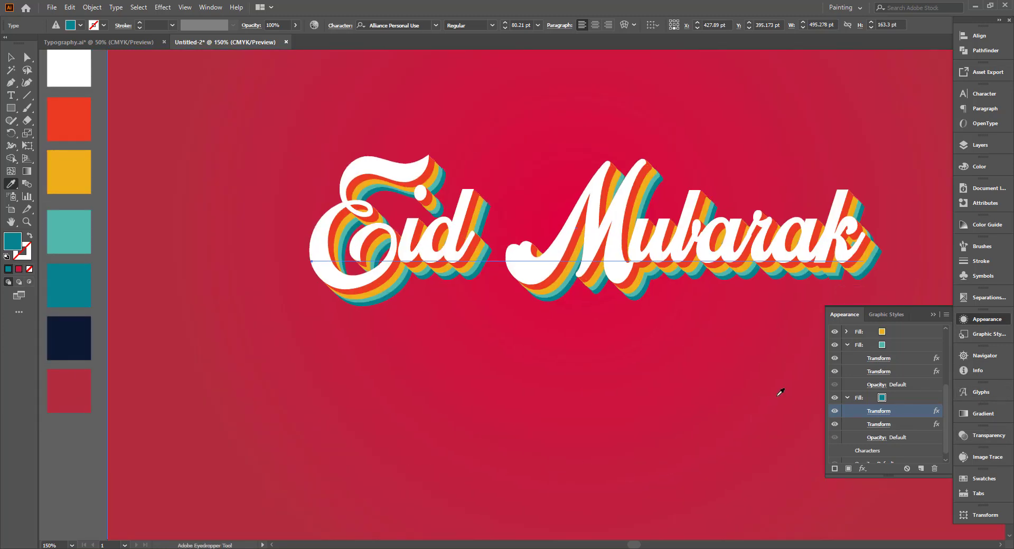
pyautogui.click(906, 398)
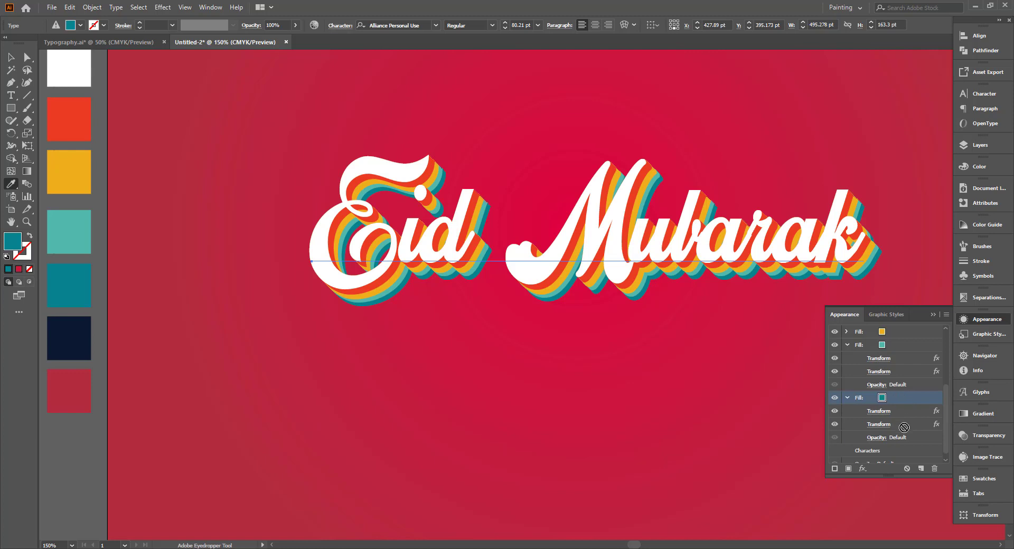
pyautogui.click(919, 470)
pyautogui.click(880, 452)
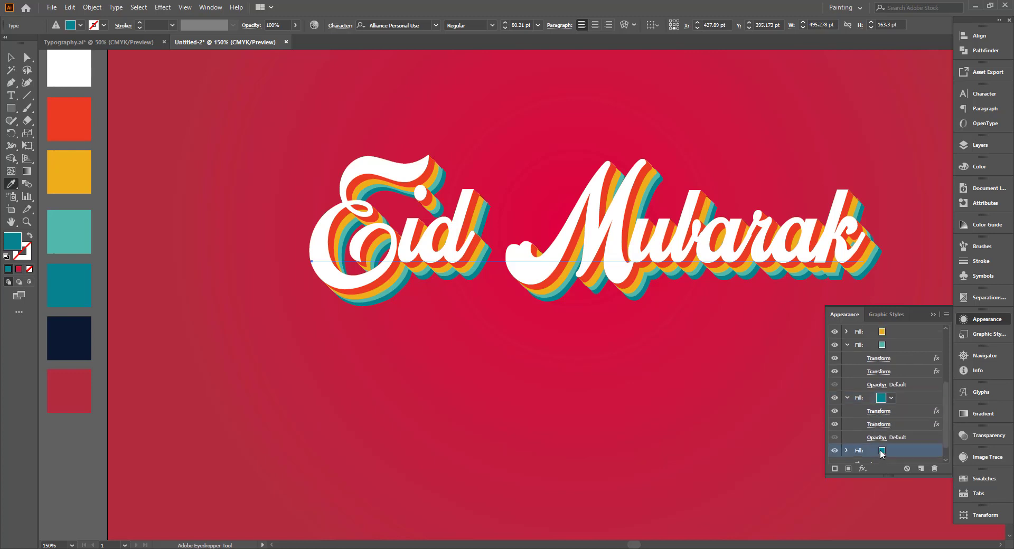
pyautogui.scroll(-1, 881, 449)
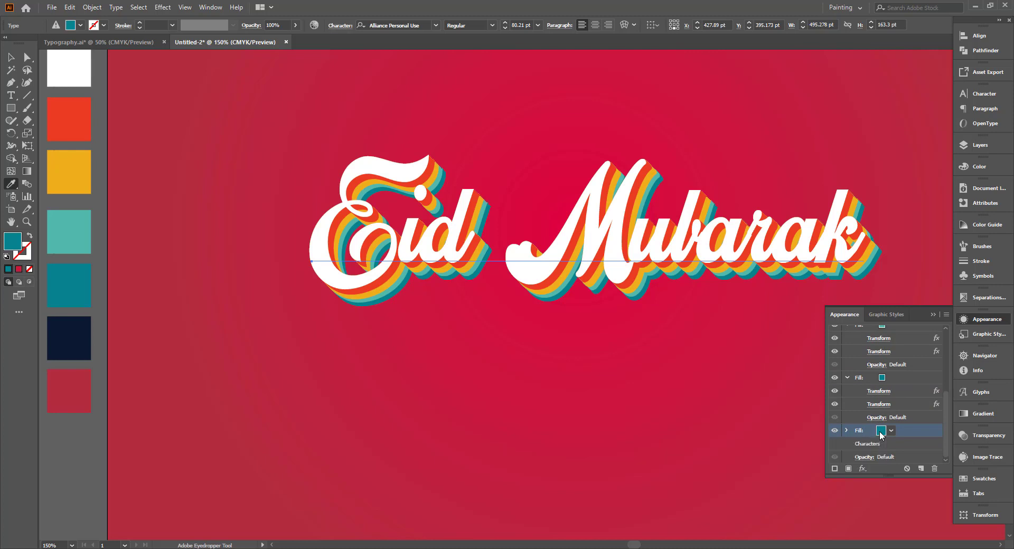
pyautogui.click(74, 334)
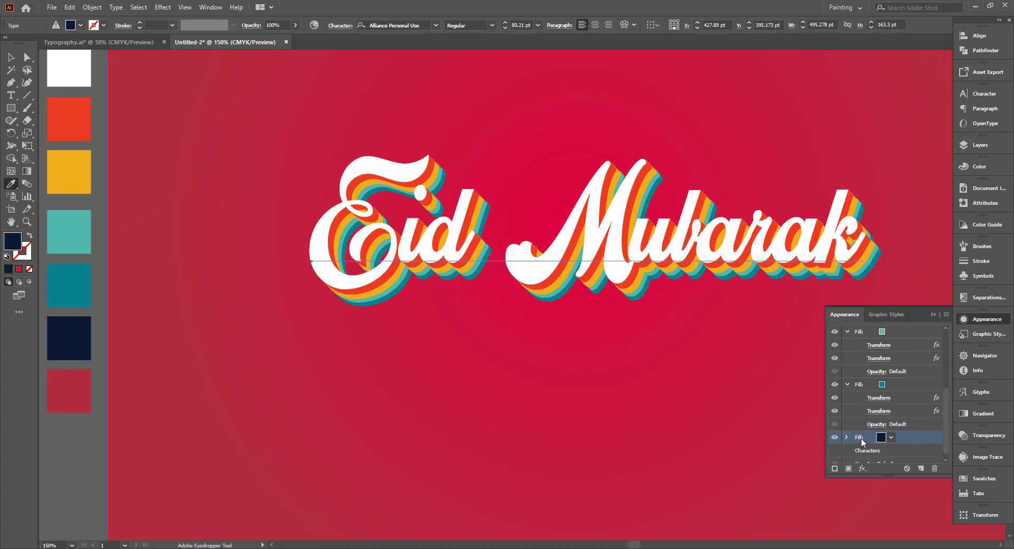
pyautogui.scroll(-1, 856, 438)
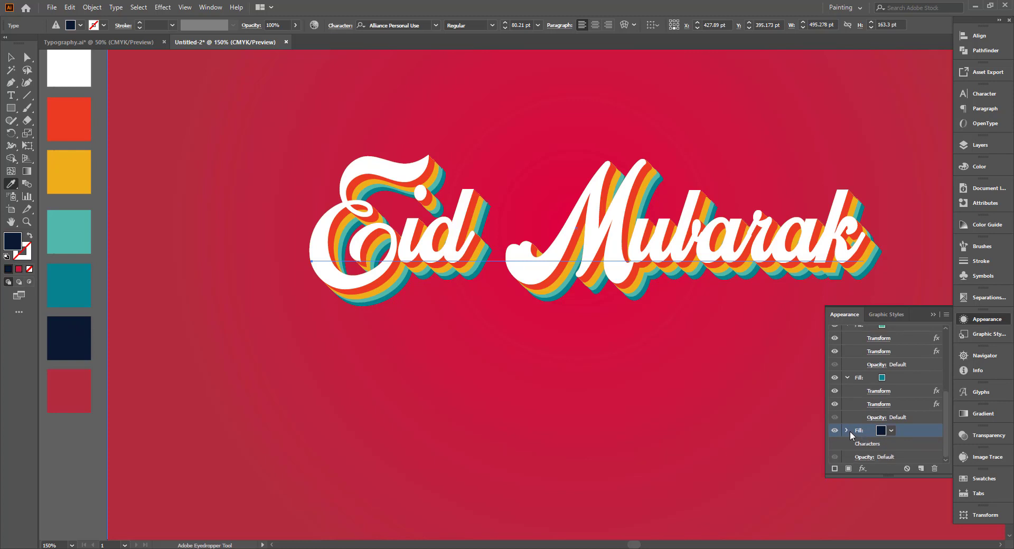
# Set the first Transform effect of the navy fill to 14 copies with the preview on
pyautogui.click(847, 431)
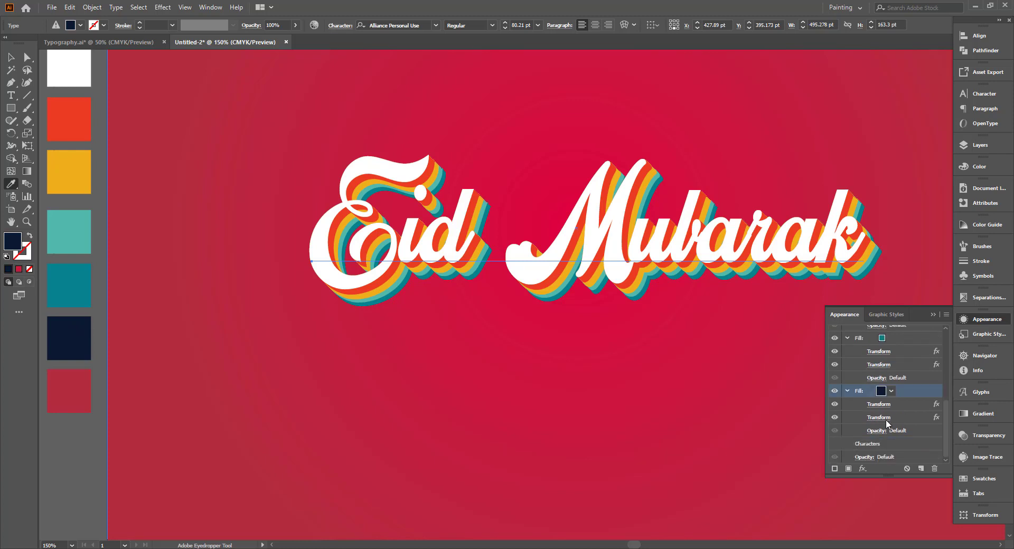
pyautogui.click(934, 405)
pyautogui.click(804, 410)
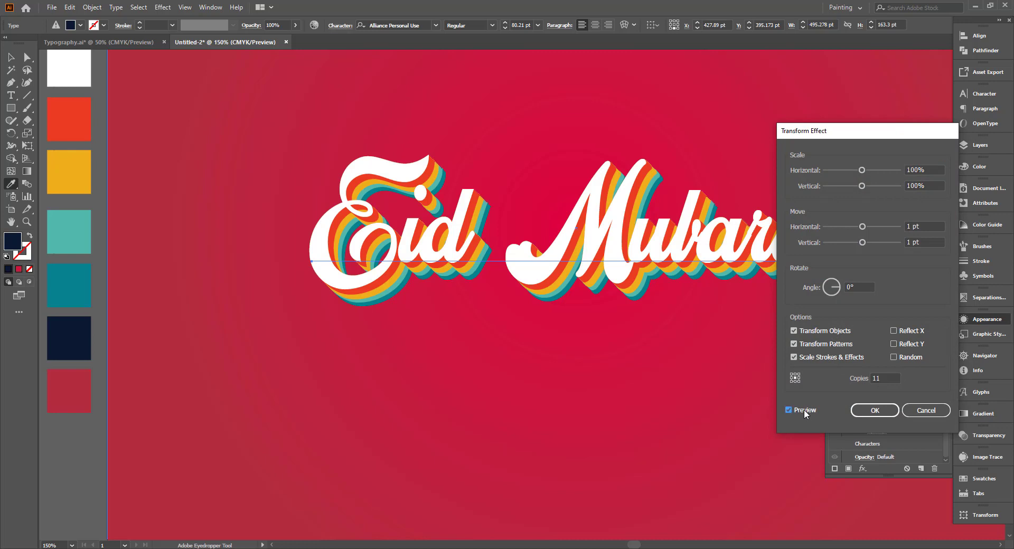
pyautogui.press('Up')
pyautogui.press('Up')
pyautogui.press('Up')
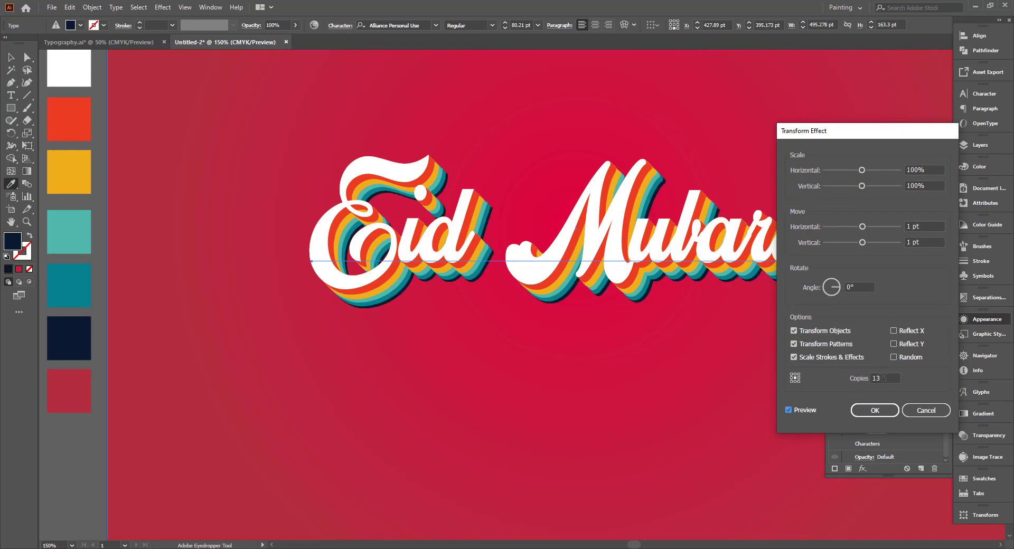
pyautogui.press('Up')
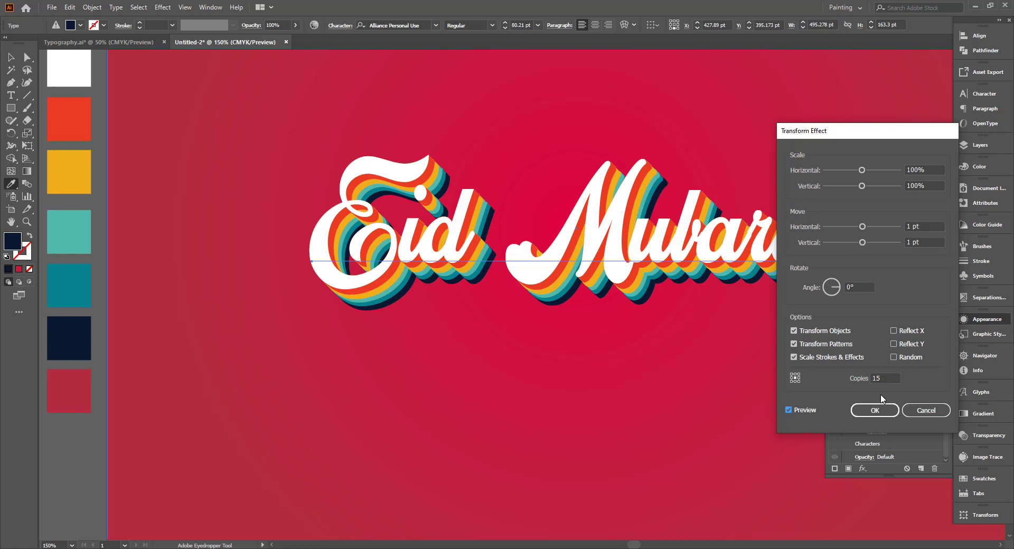
pyautogui.press('Down')
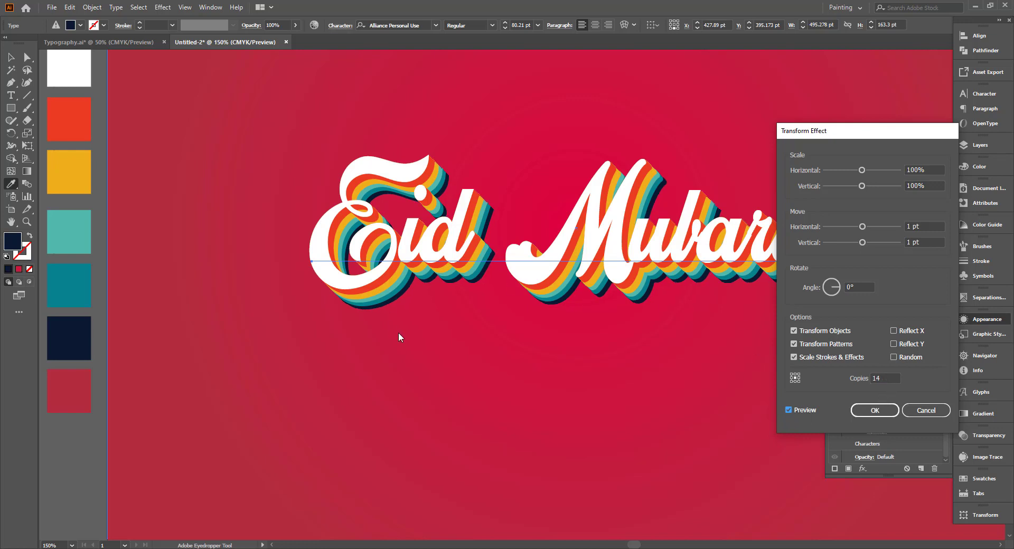
pyautogui.click(872, 411)
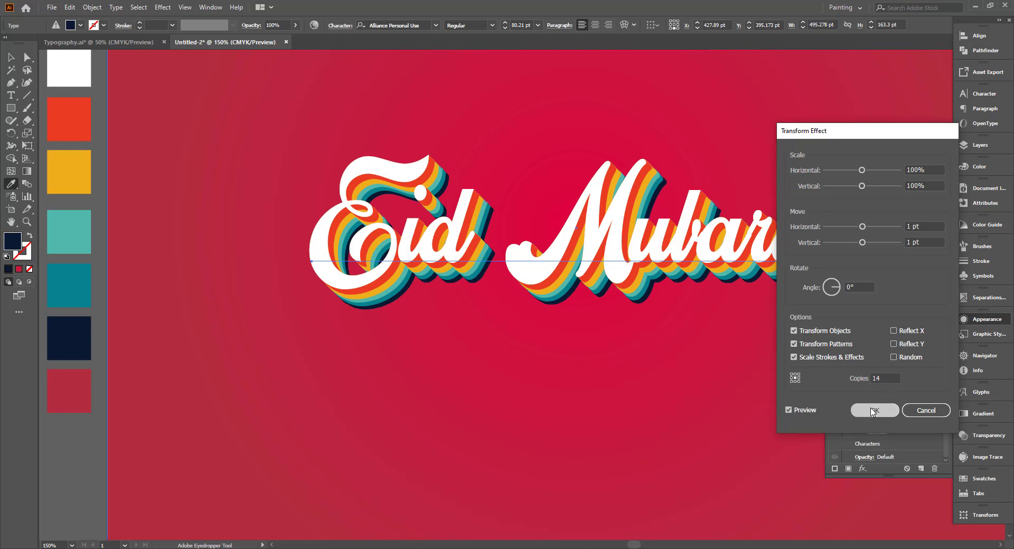
# Duplicate the navy fill and color the lowest copy with the crimson square
pyautogui.click(911, 397)
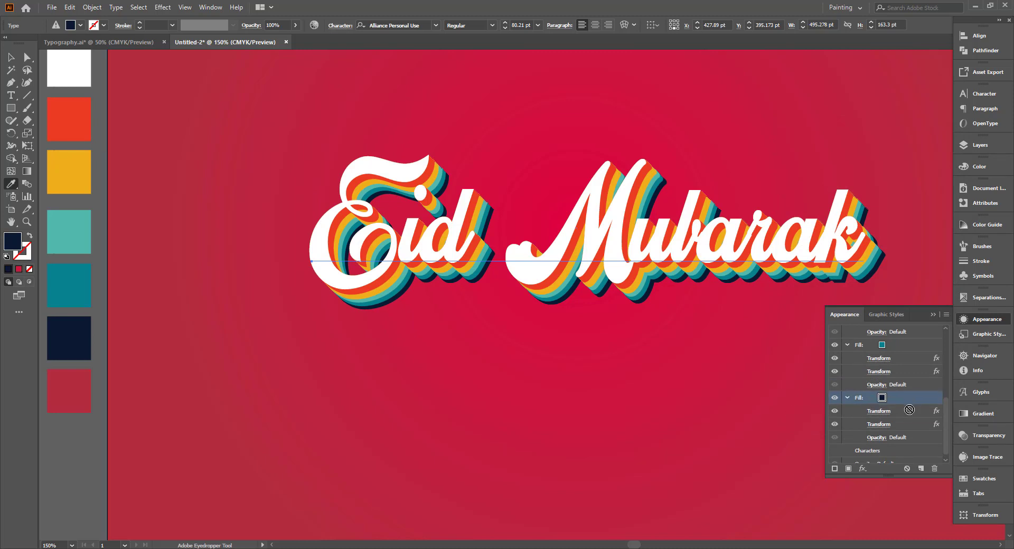
pyautogui.scroll(-1, 918, 448)
pyautogui.click(920, 469)
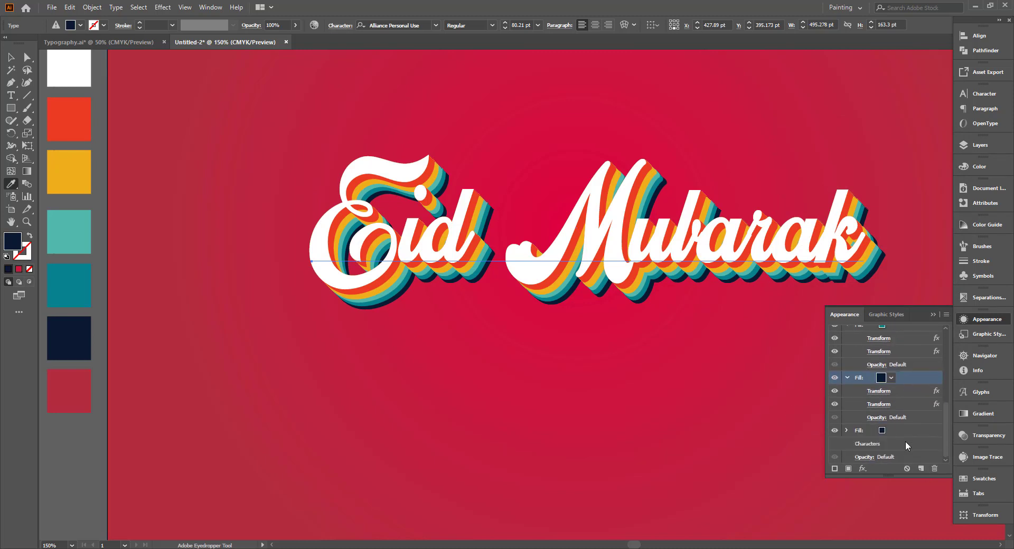
pyautogui.click(881, 431)
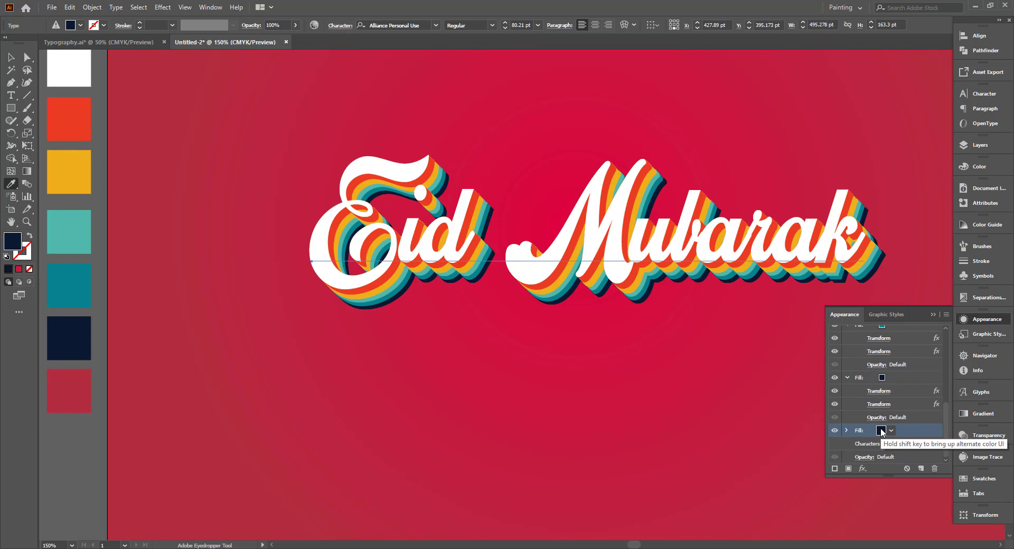
pyautogui.click(881, 431)
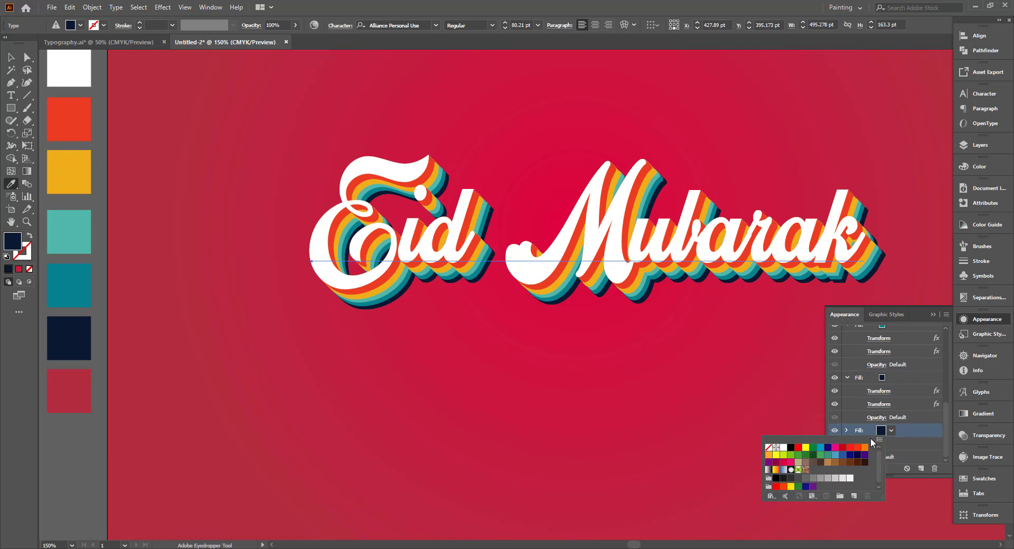
pyautogui.click(886, 432)
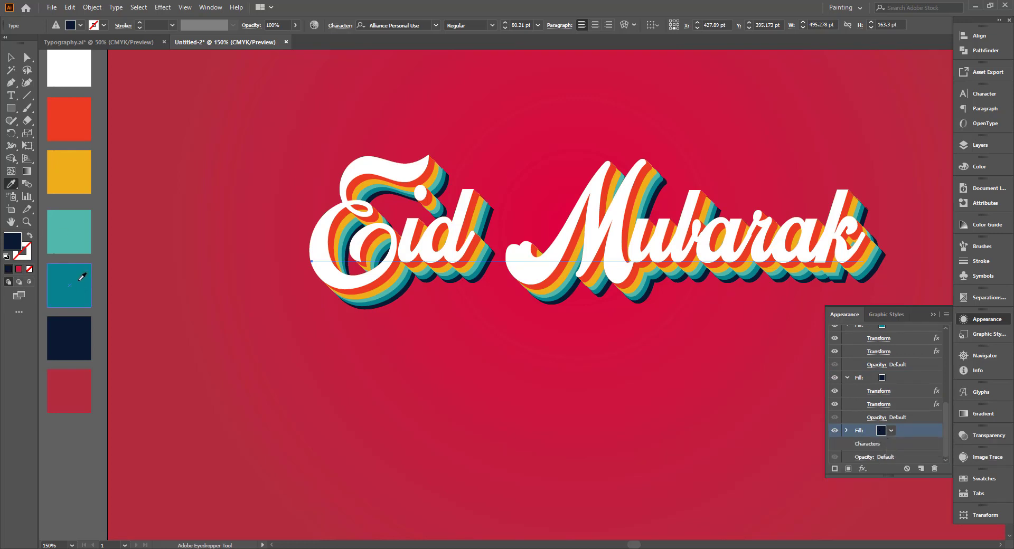
pyautogui.click(68, 387)
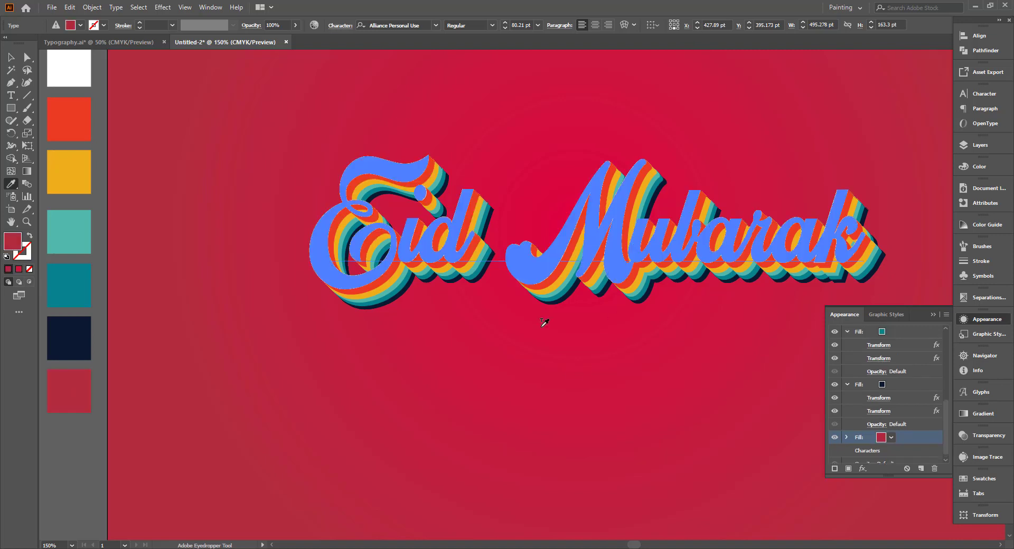
# Set the first Transform effect of the crimson fill to 30 copies with the preview on, forming a long shadow
pyautogui.click(847, 432)
pyautogui.scroll(-1, 848, 434)
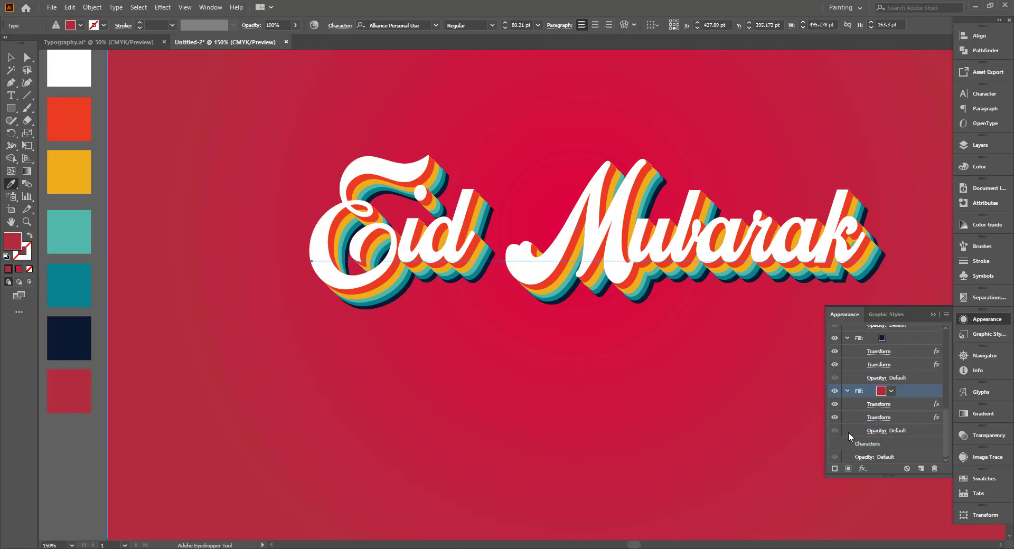
pyautogui.click(936, 405)
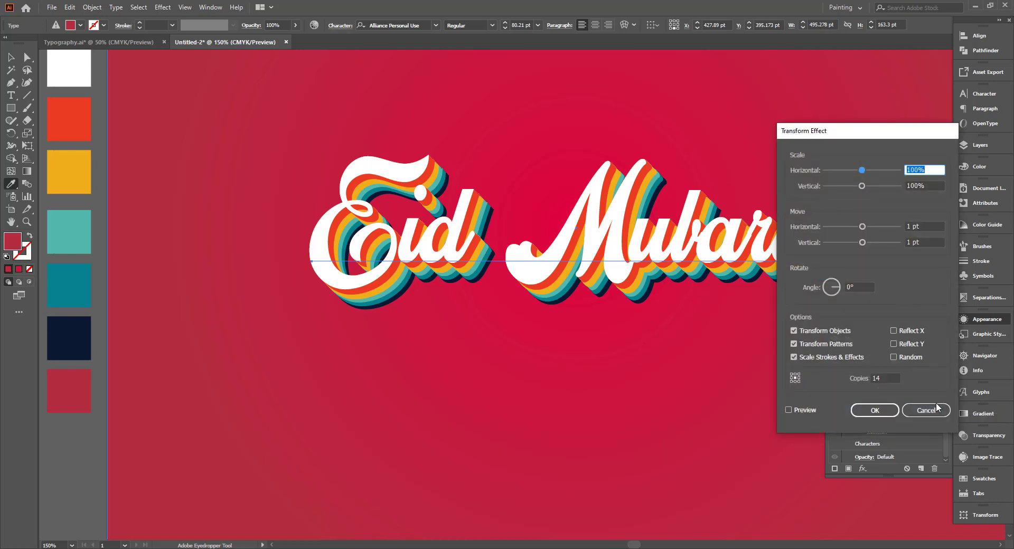
pyautogui.click(814, 412)
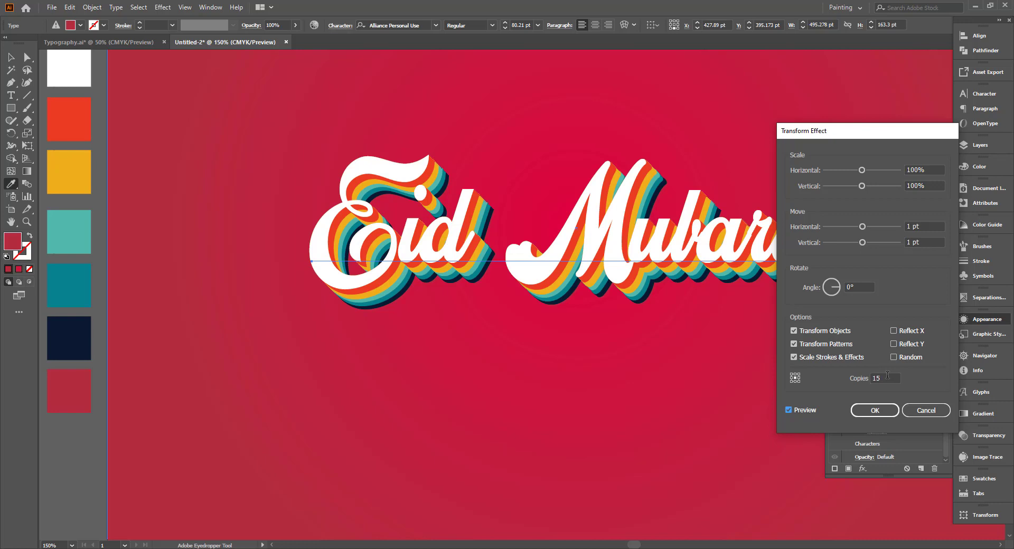
pyautogui.scroll(5, 889, 375)
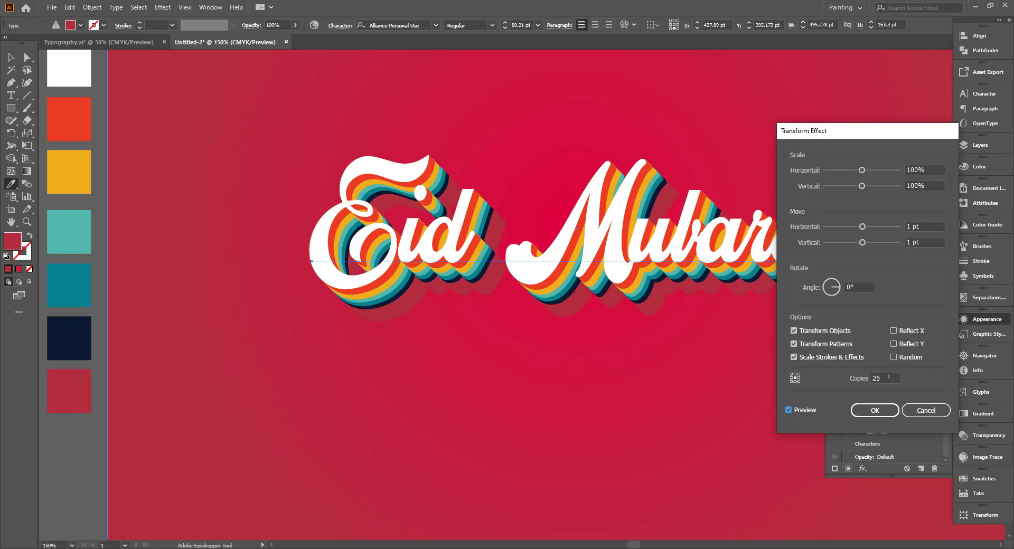
pyautogui.scroll(2, 888, 377)
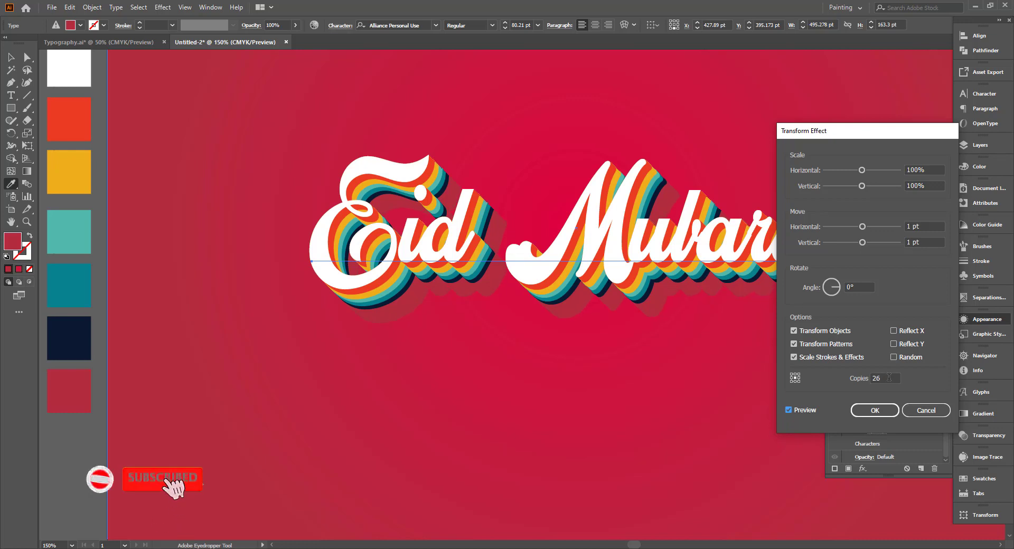
pyautogui.scroll(2, 889, 377)
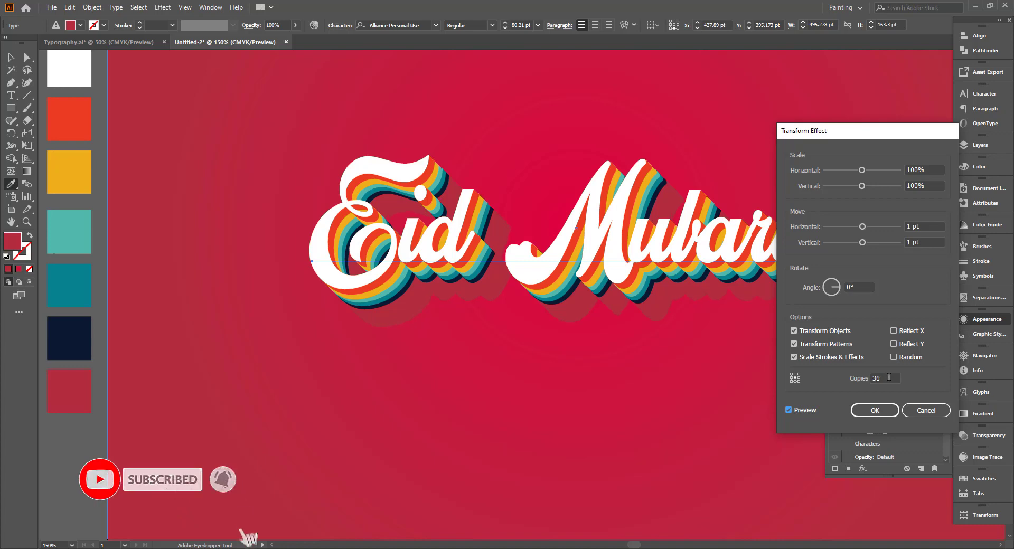
pyautogui.click(874, 411)
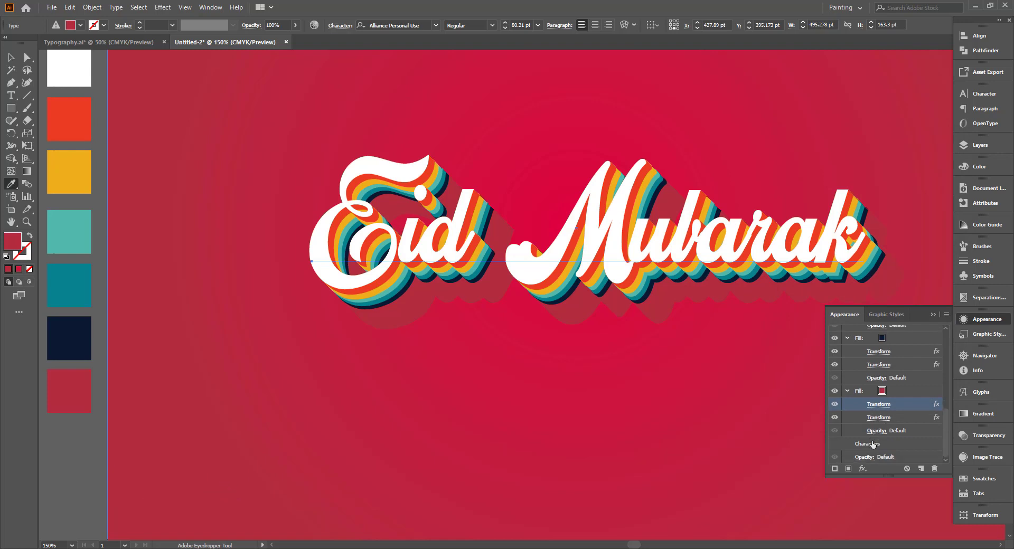
# Try brighter red swatches on the lowest fill and resample its color from the crimson square
pyautogui.click(881, 391)
pyautogui.click(881, 391)
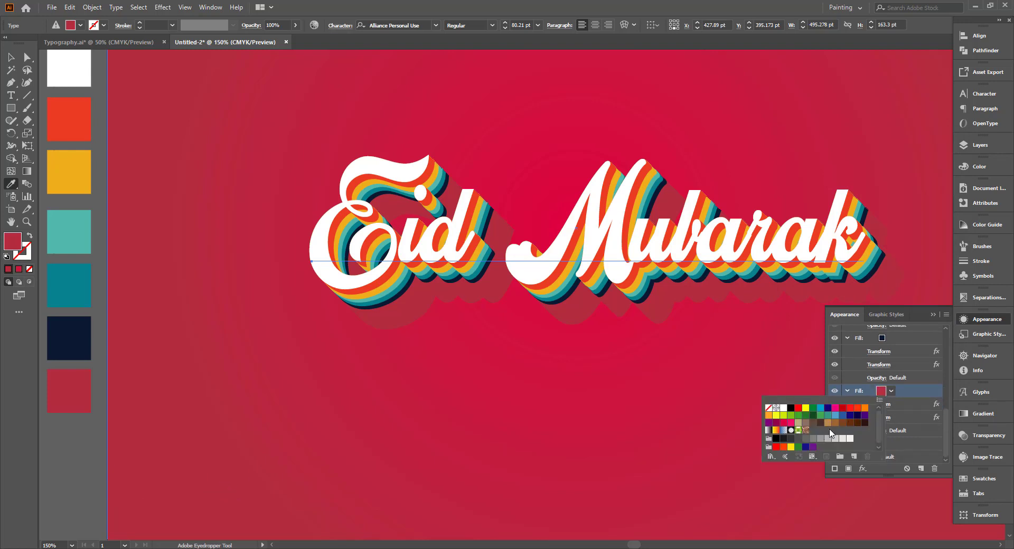
pyautogui.click(843, 409)
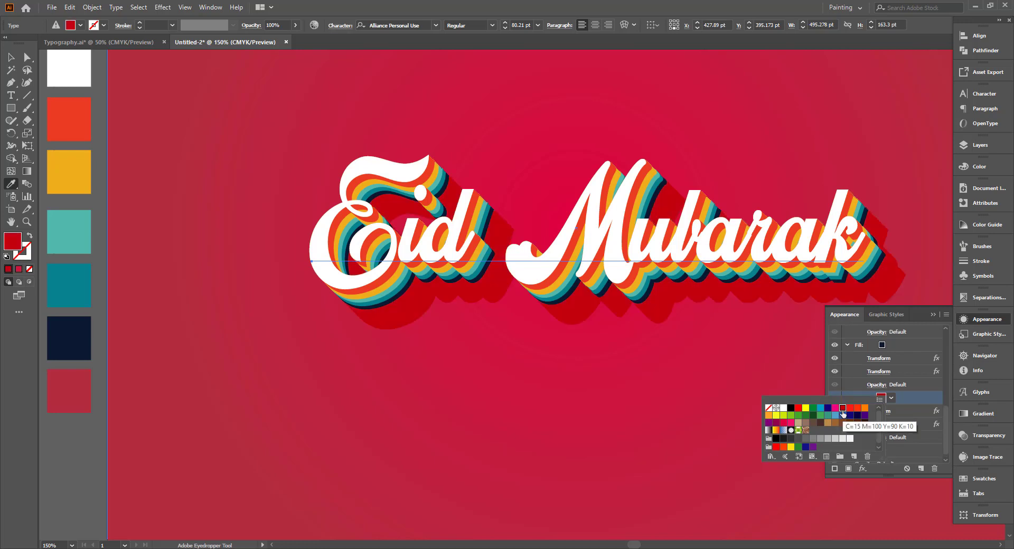
pyautogui.click(776, 423)
pyautogui.click(784, 423)
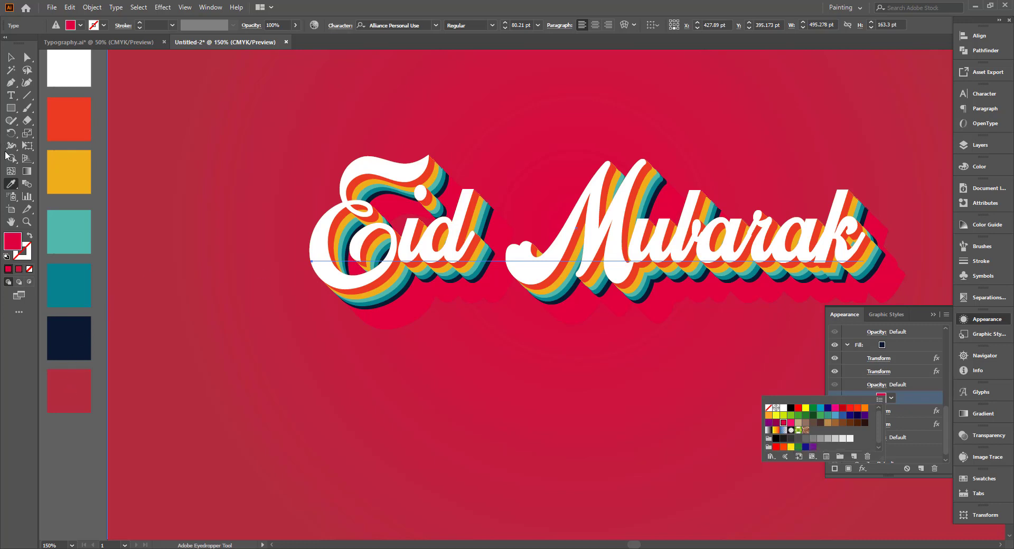
pyautogui.click(9, 185)
pyautogui.click(61, 385)
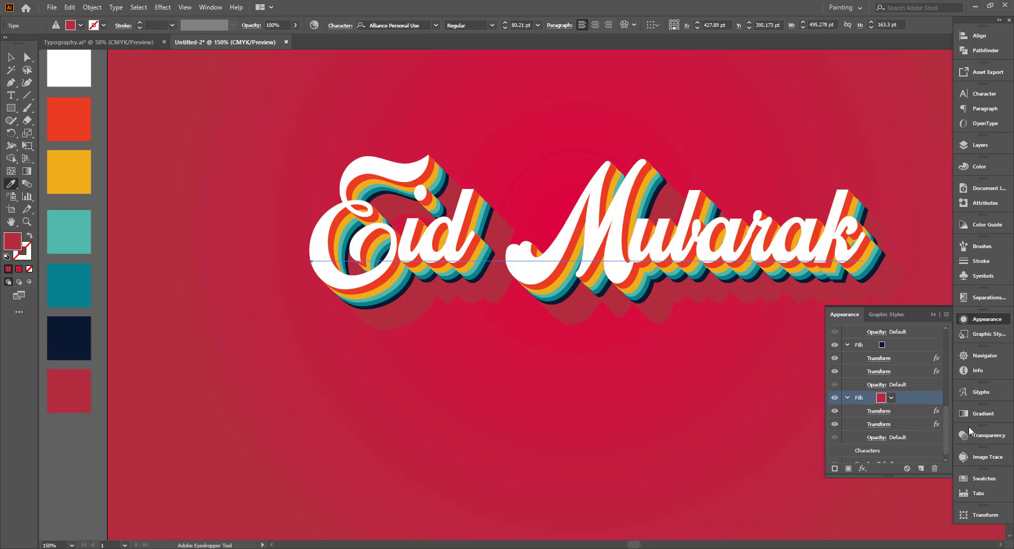
# Enlarge the Eid Mubarak text proportionally about its center to about 684 by 226 pt and deselect it
pyautogui.click(934, 314)
pyautogui.click(11, 57)
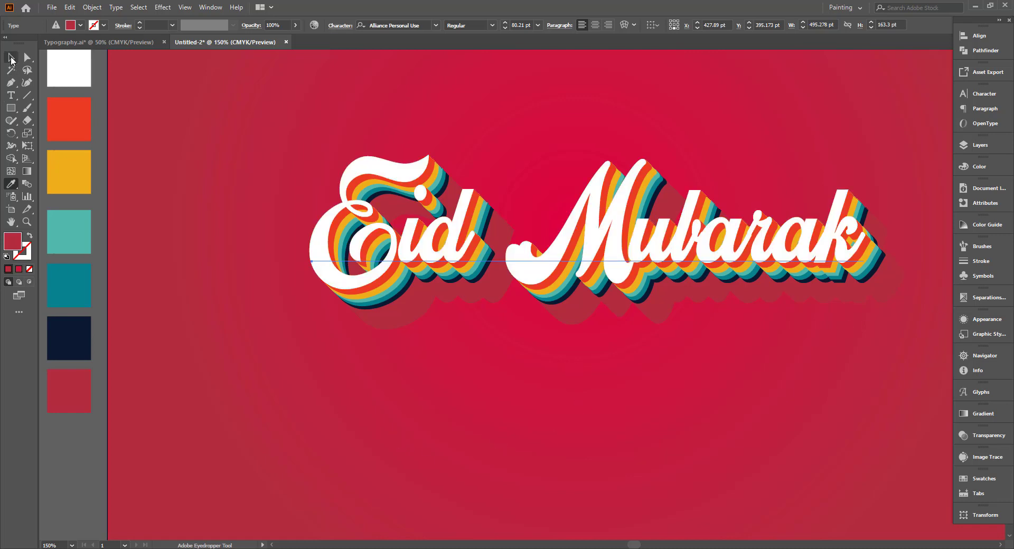
pyautogui.scroll(-2, 330, 343)
pyautogui.click(802, 383)
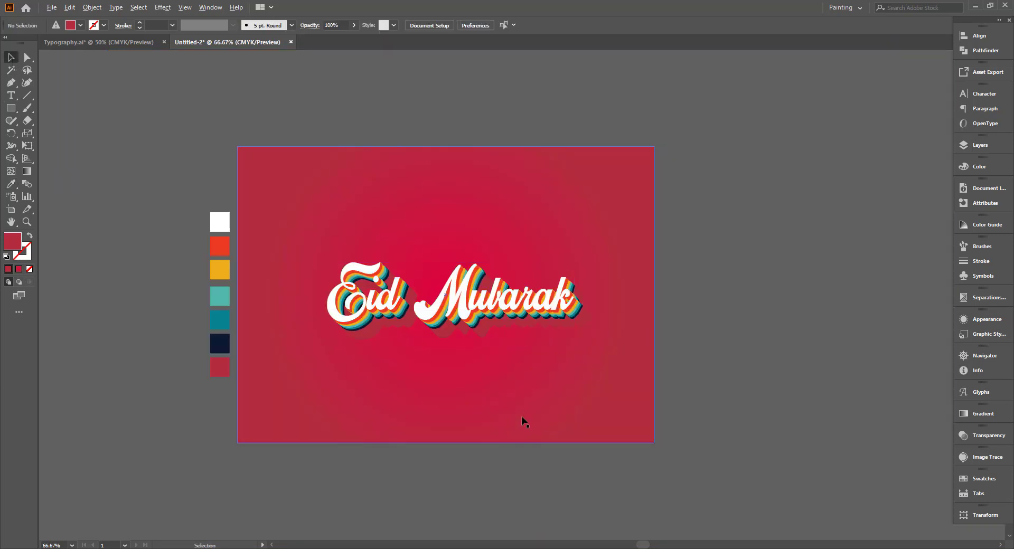
pyautogui.scroll(1, 521, 416)
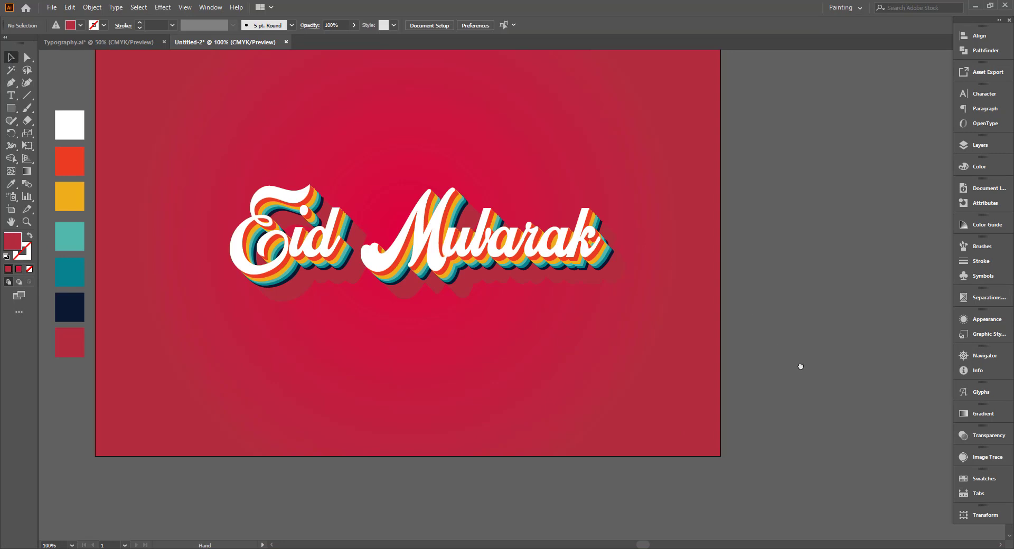
pyautogui.moveTo(801, 367); pyautogui.dragTo(865, 376)
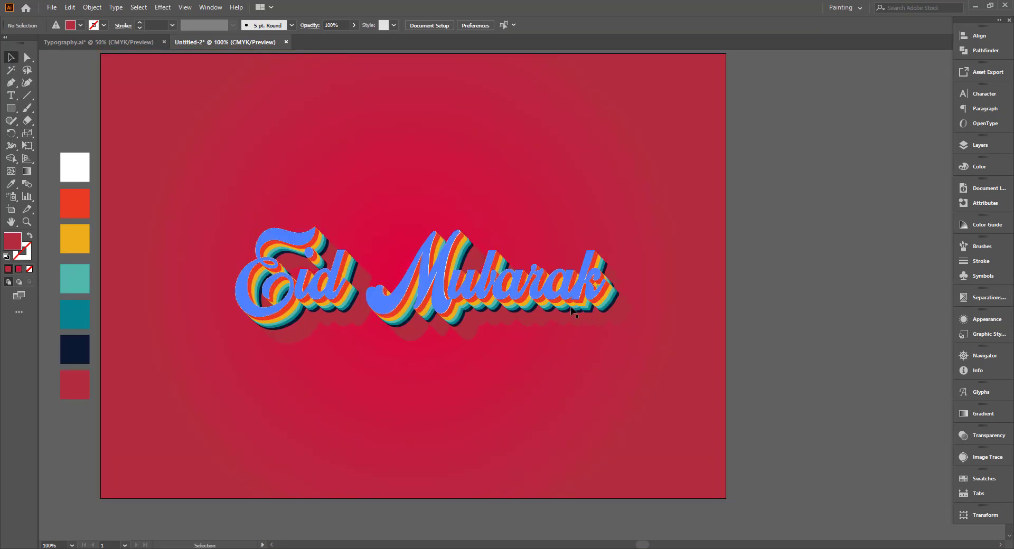
pyautogui.click(558, 301)
pyautogui.moveTo(607, 289); pyautogui.dragTo(678, 305)
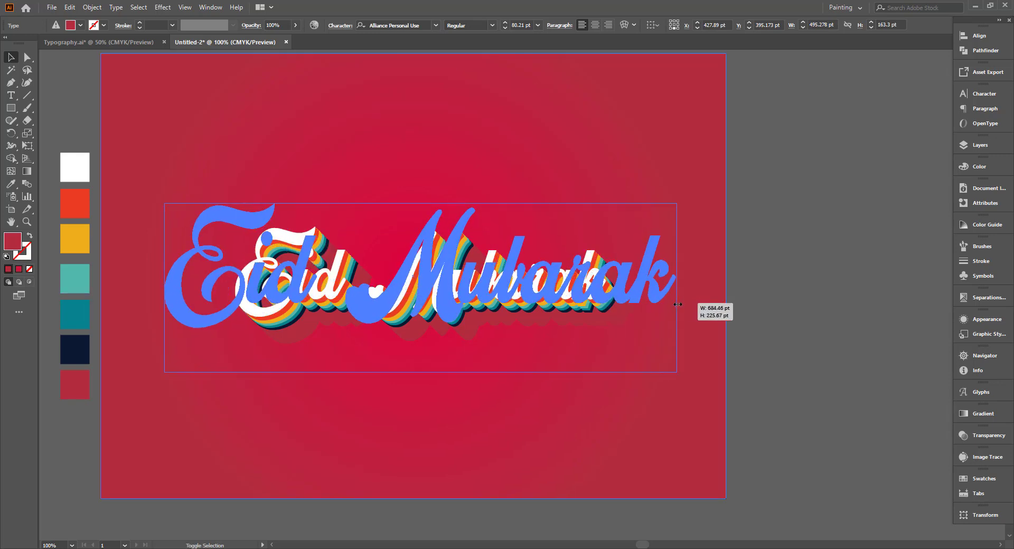
pyautogui.moveTo(832, 345); pyautogui.dragTo(831, 343)
pyautogui.click(831, 343)
pyautogui.scroll(1, 784, 370)
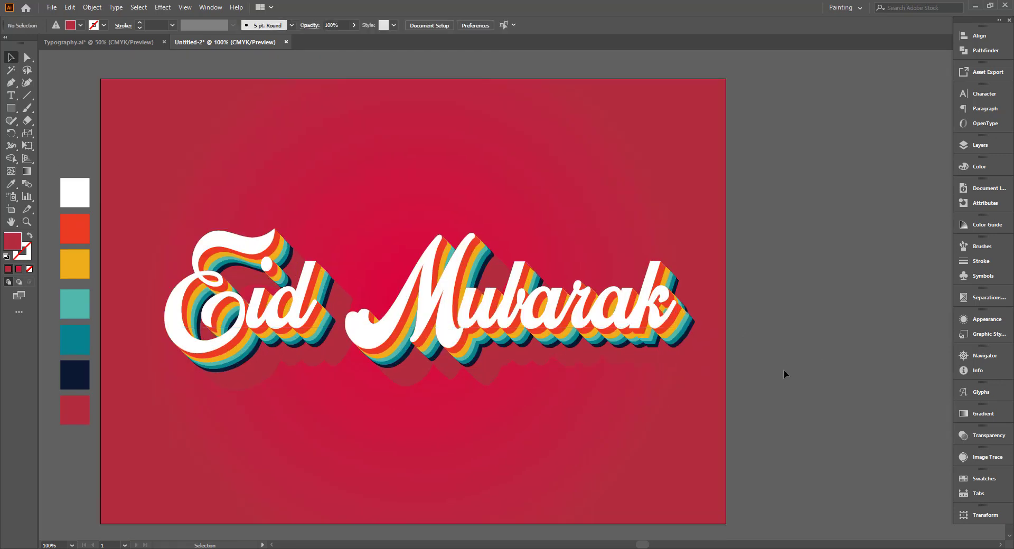
# Apply a bold script font with legible digits to the 2022 text and place it centered beneath Eid Mubarak
pyautogui.scroll(-1, 784, 370)
pyautogui.moveTo(835, 417); pyautogui.dragTo(918, 426)
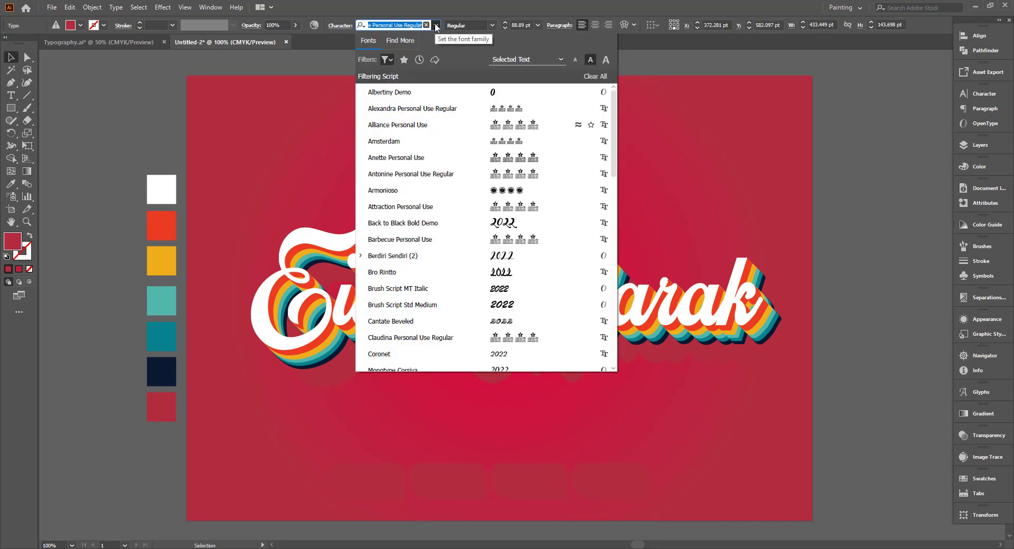
pyautogui.scroll(-5, 486, 237)
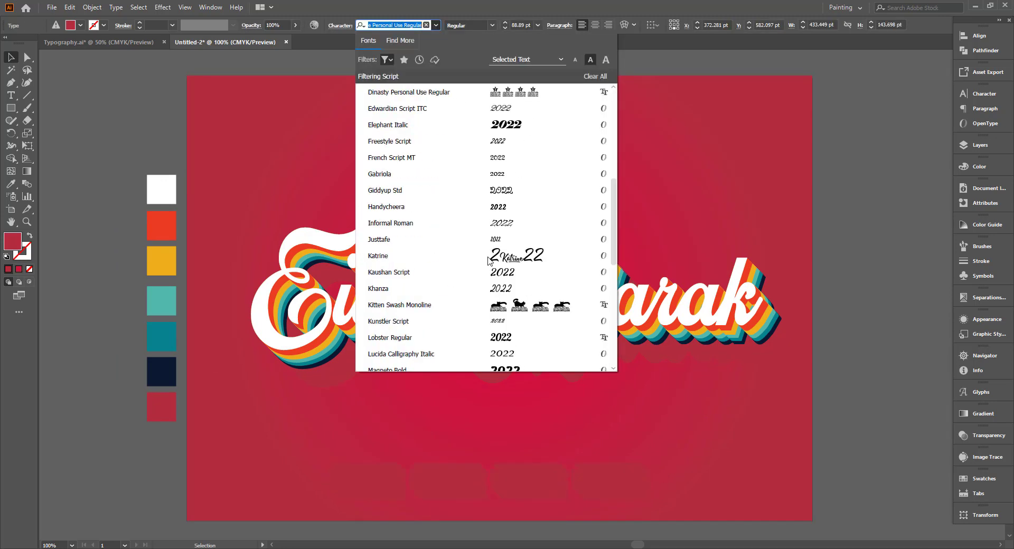
pyautogui.click(505, 203)
pyautogui.click(644, 474)
pyautogui.moveTo(393, 468); pyautogui.dragTo(583, 431)
pyautogui.click(862, 437)
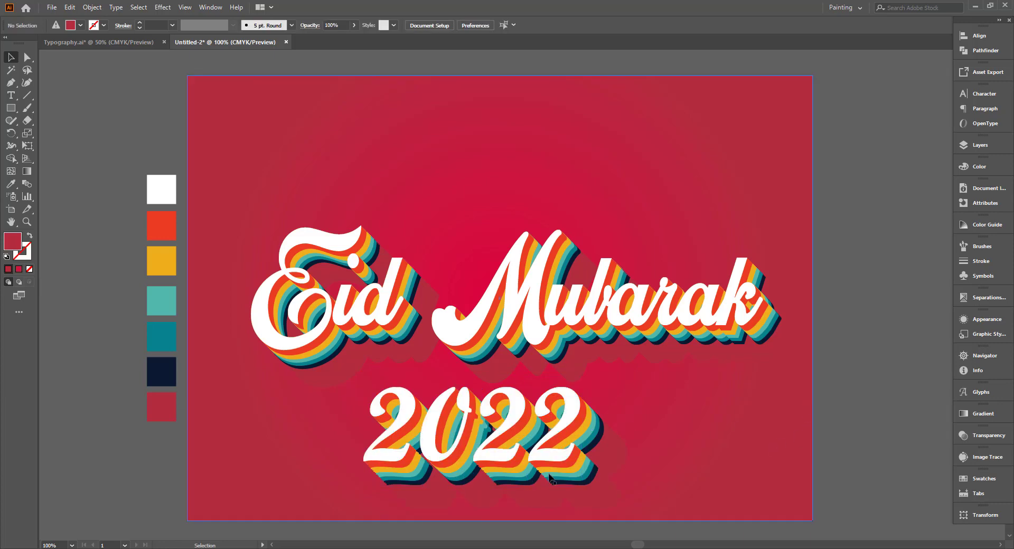
# Resize the artboard so that its left edge meets the left edge of the red gradient background
pyautogui.scroll(-2, 771, 447)
pyautogui.click(715, 457)
pyautogui.hotkey('shift', 'o')
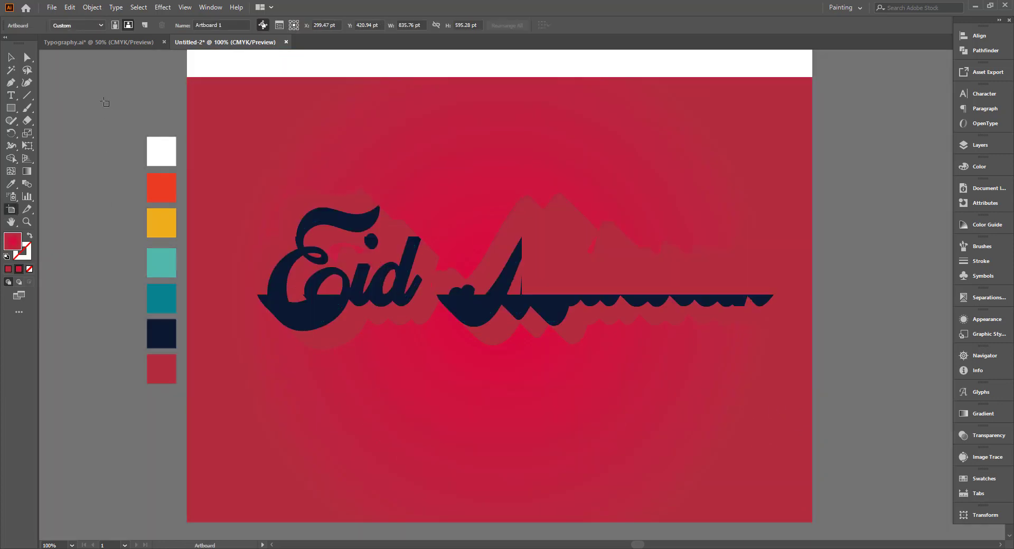
pyautogui.click(80, 26)
pyautogui.click(79, 50)
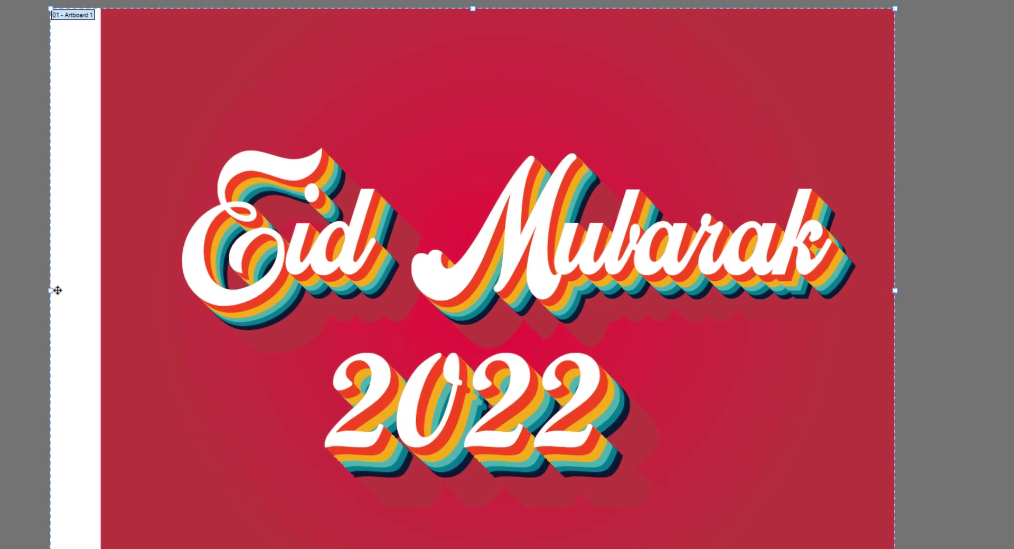
pyautogui.moveTo(57, 291)
pyautogui.mouseDown()
pyautogui.moveTo(101, 295)
pyautogui.moveTo(57, 296)
pyautogui.mouseUp()
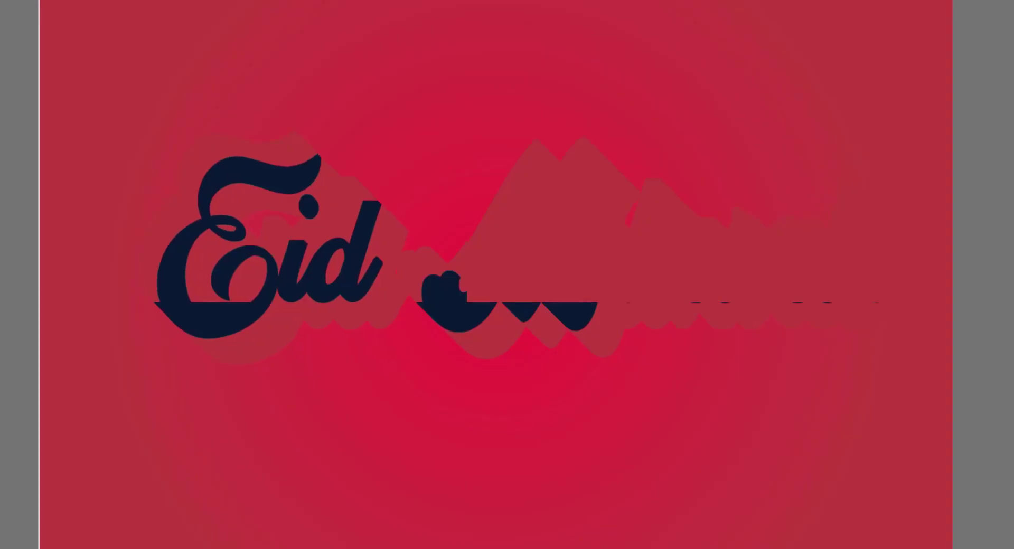